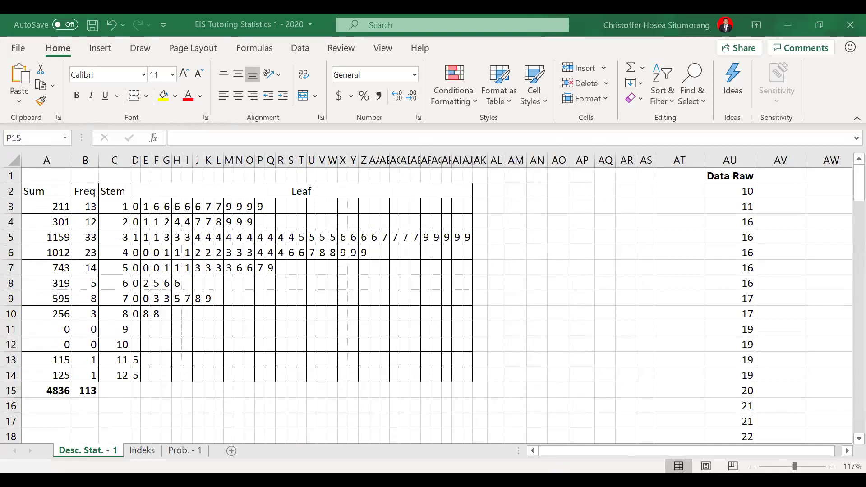
Step: Paste the problem statement picture, resize it and place it beside the stem-and-leaf table
click(580, 358)
key(ctrl+v)
drag(677, 393, 425, 210)
scroll(456, 350, down, 5)
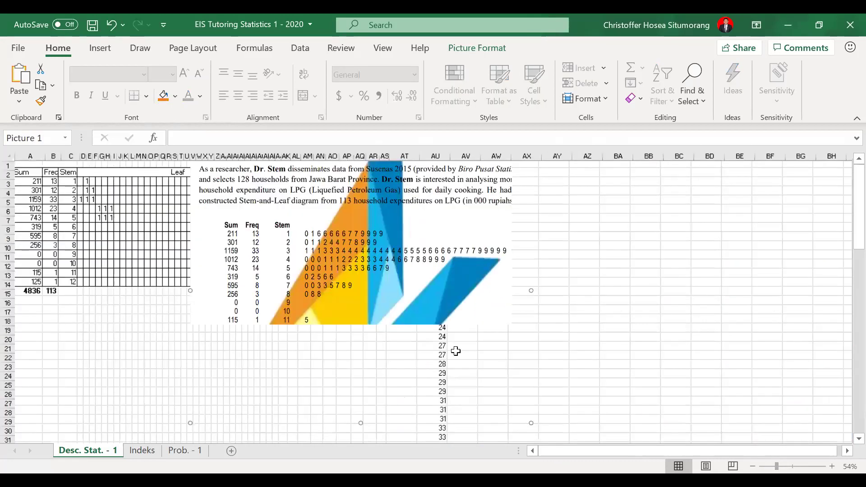
mouse_move(331, 292)
mouse_down()
mouse_move(326, 286)
mouse_move(377, 302)
mouse_move(383, 318)
mouse_up()
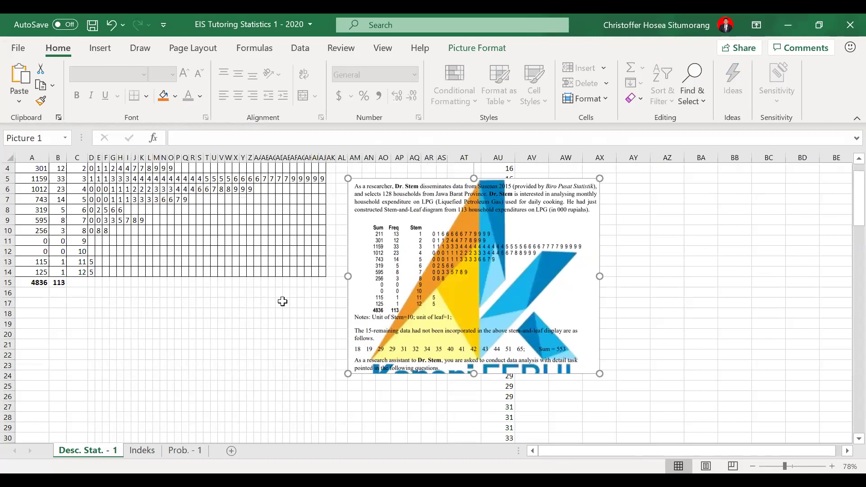
Step: Copy the stem-and-leaf table from A2 through row 15 and paste the copy starting at A19
click(283, 302)
key(Up)
key(Up)
key(Up)
key(Up)
key(Up)
key(Up)
key(Up)
key(Up)
key(Up)
key(Up)
key(Up)
key(Up)
key(Up)
key(Up)
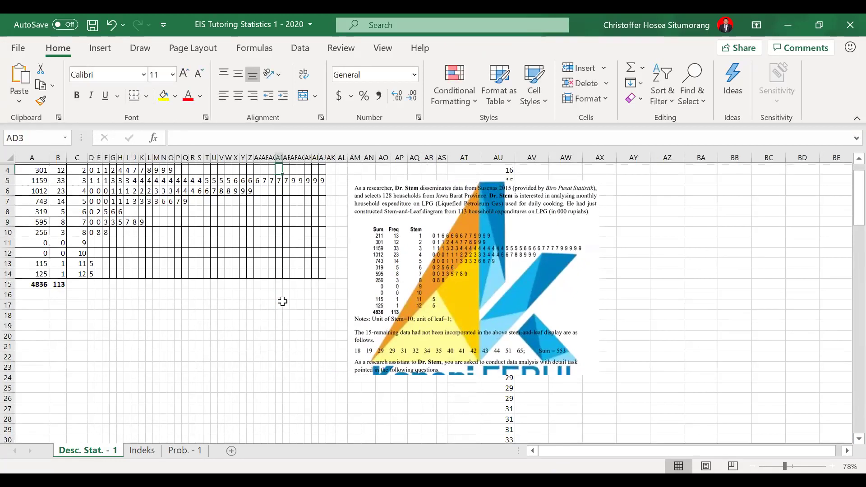
scroll(283, 302, up, 1)
click(32, 179)
drag(187, 294, 222, 323)
key(ctrl+c)
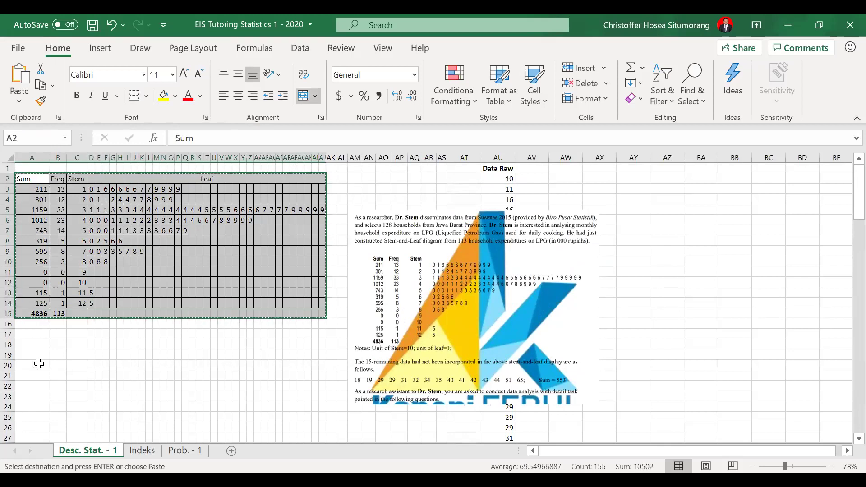
click(33, 355)
key(ctrl+v)
Step: Nudge the problem picture and enlarge the sheet view to show the 15 remaining values beside the copied table
drag(454, 339, 437, 338)
click(798, 466)
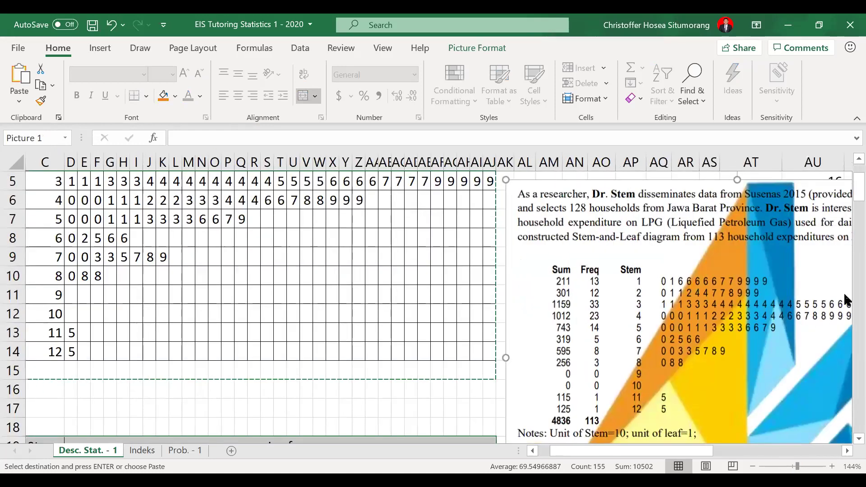
scroll(845, 190, down, 5)
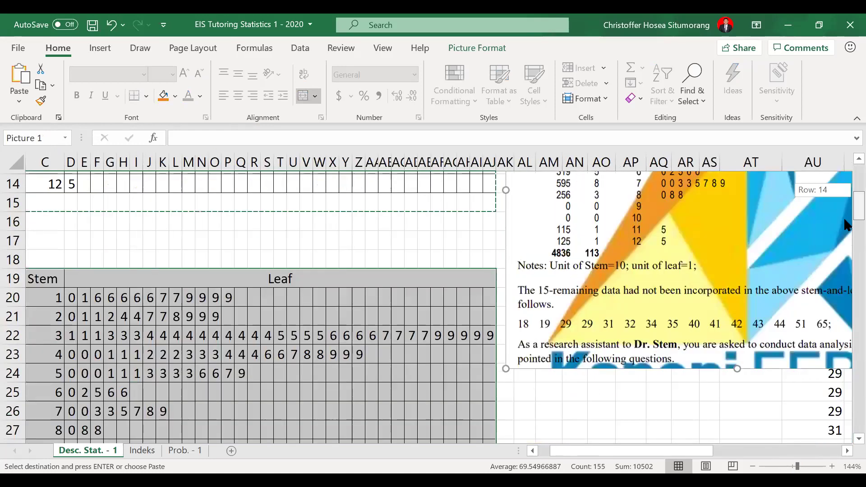
scroll(844, 212, up, 1)
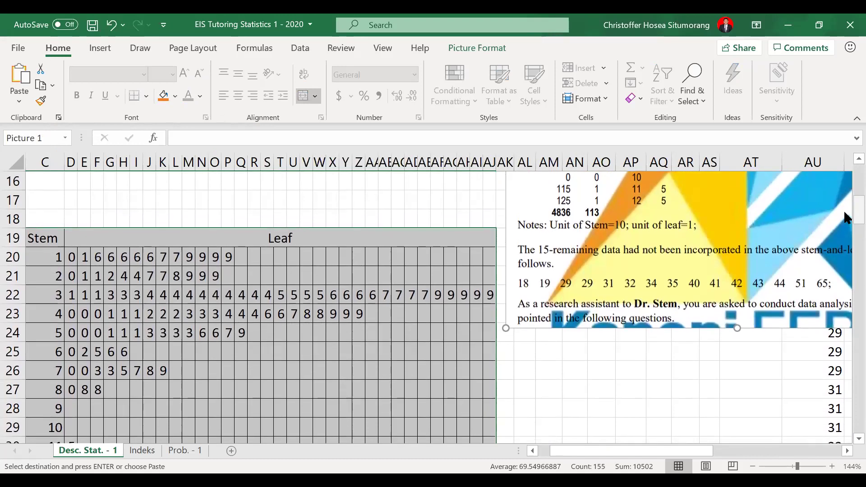
click(629, 357)
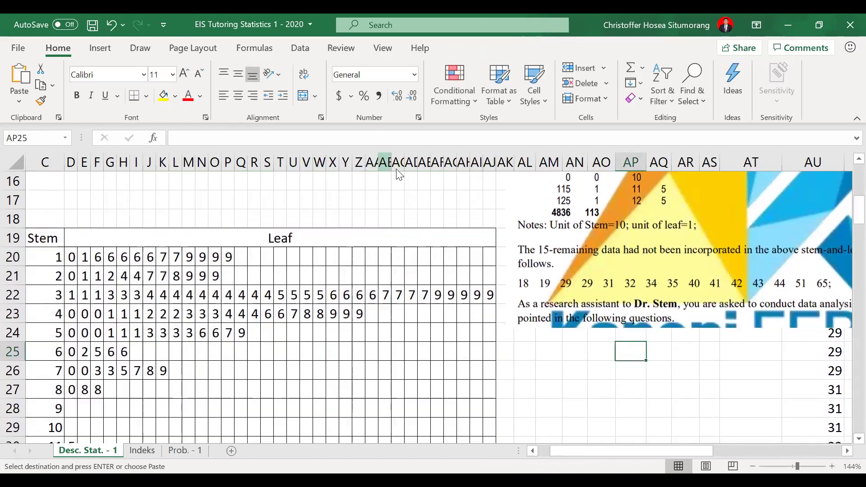
Step: Mark 18 and 19 in black ink, then add leaf 8 in M20 and another 9 in R20 for stem 1
drag(512, 282, 529, 270)
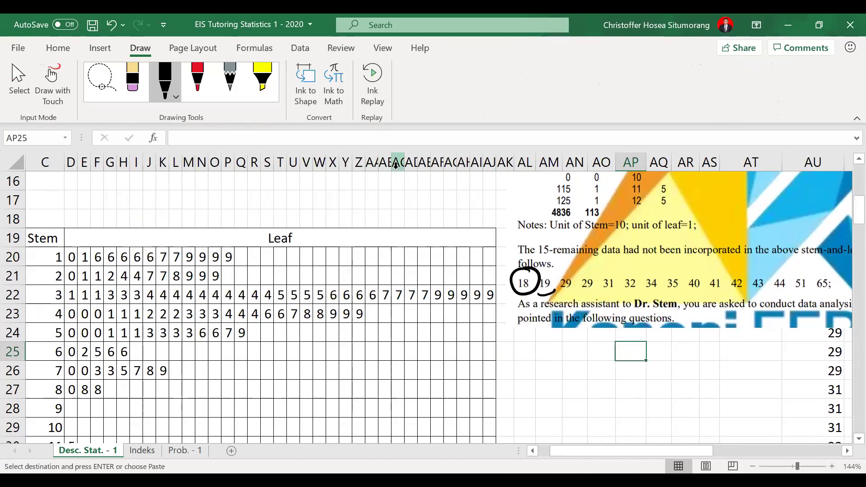
click(185, 298)
drag(188, 257, 242, 270)
key(ctrl+v)
click(191, 258)
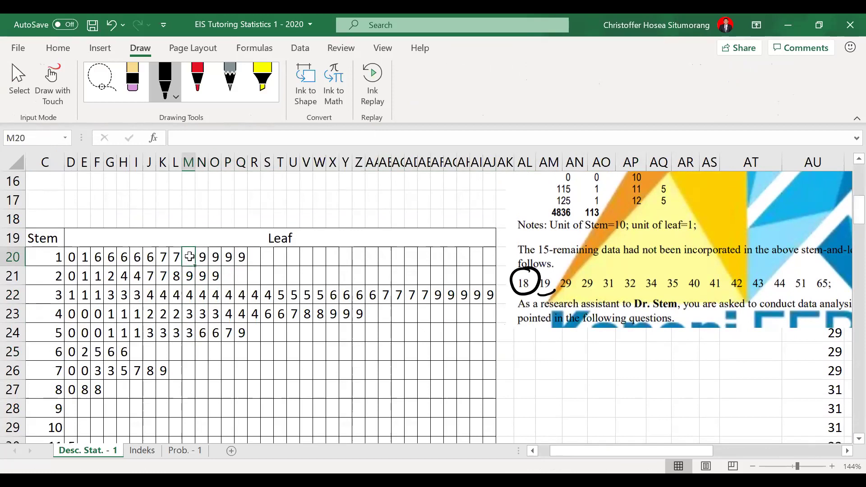
text(8)
click(202, 267)
drag(197, 257, 241, 257)
click(253, 256)
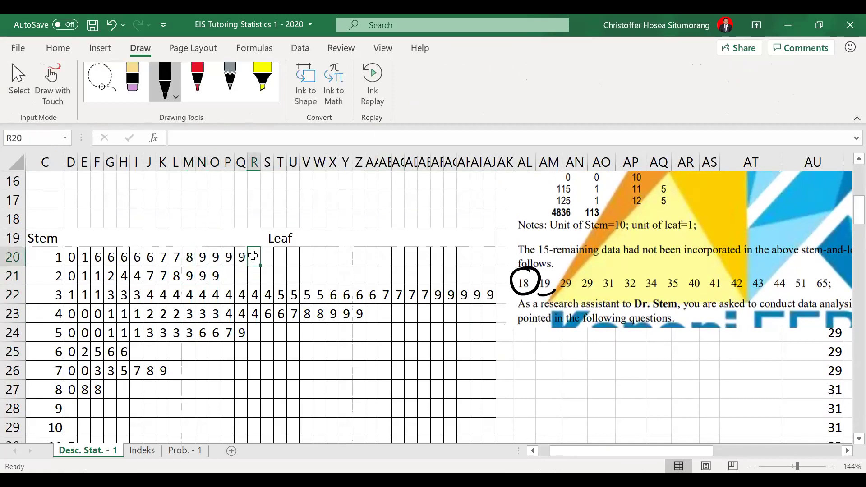
key(Return)
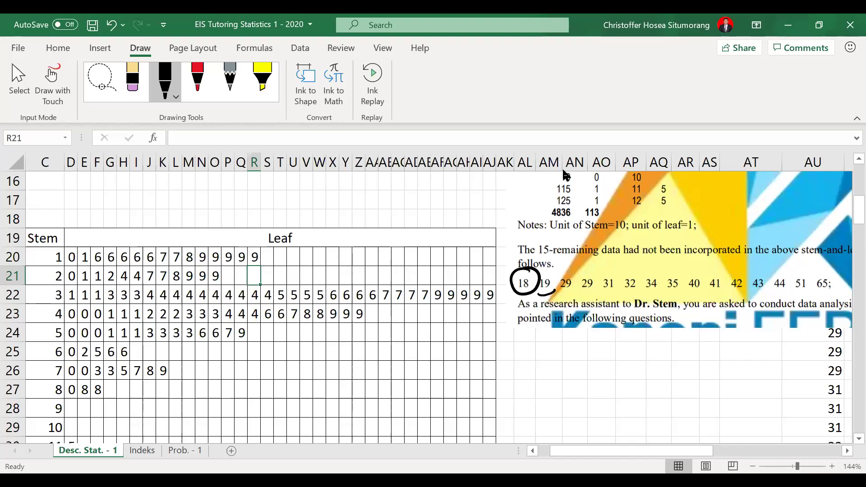
Step: Mark both 29 values in red ink and add two leaves of 9 in P21 and Q21 for stem 2
click(198, 83)
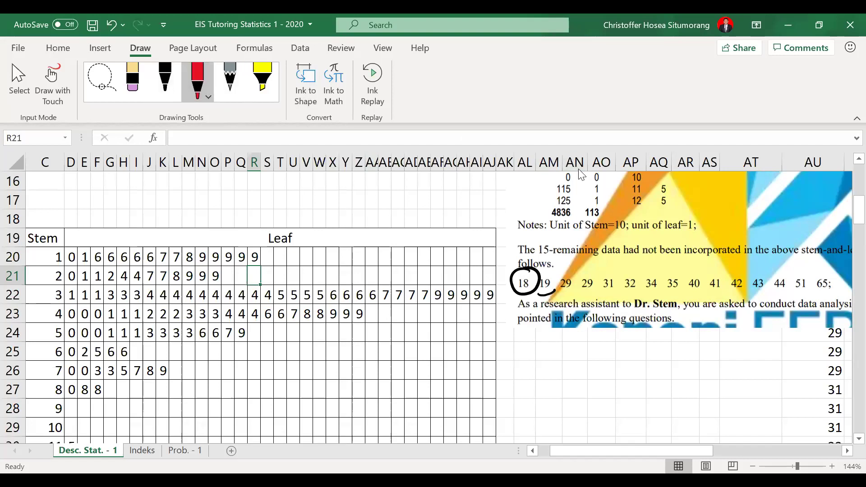
mouse_move(583, 293)
mouse_down()
mouse_move(596, 292)
mouse_move(572, 292)
mouse_move(598, 267)
mouse_move(559, 299)
mouse_up()
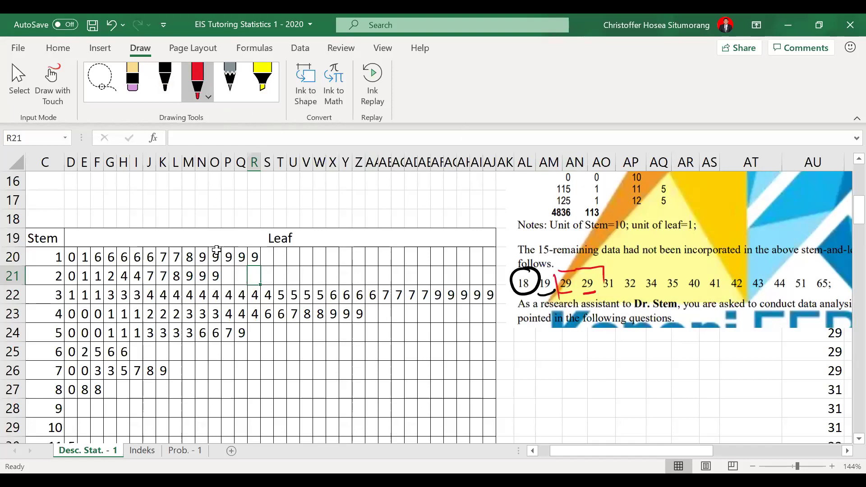
click(226, 276)
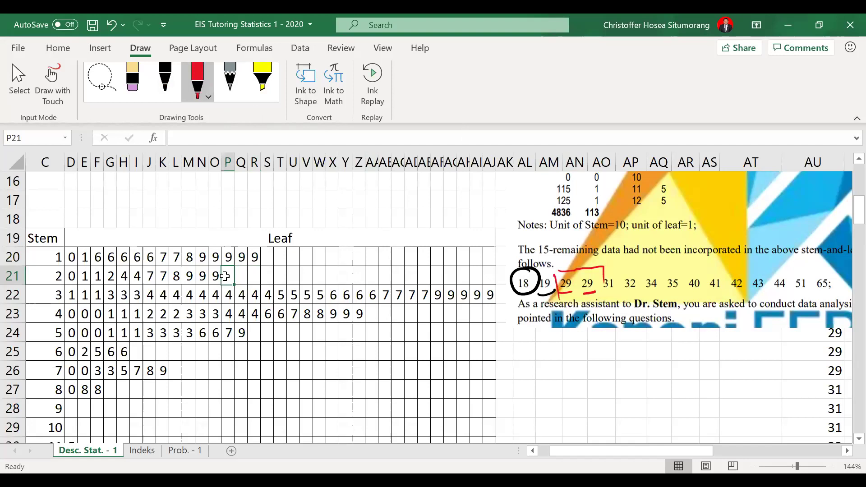
text(9)
key(Tab)
text(9)
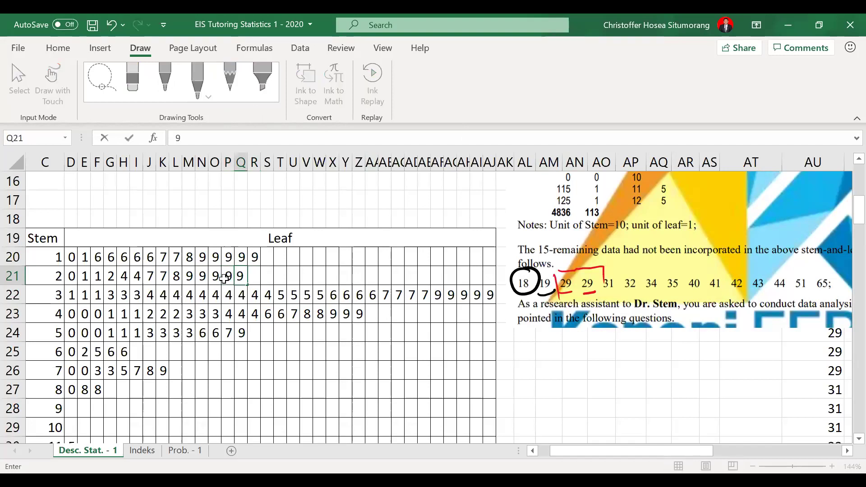
key(Return)
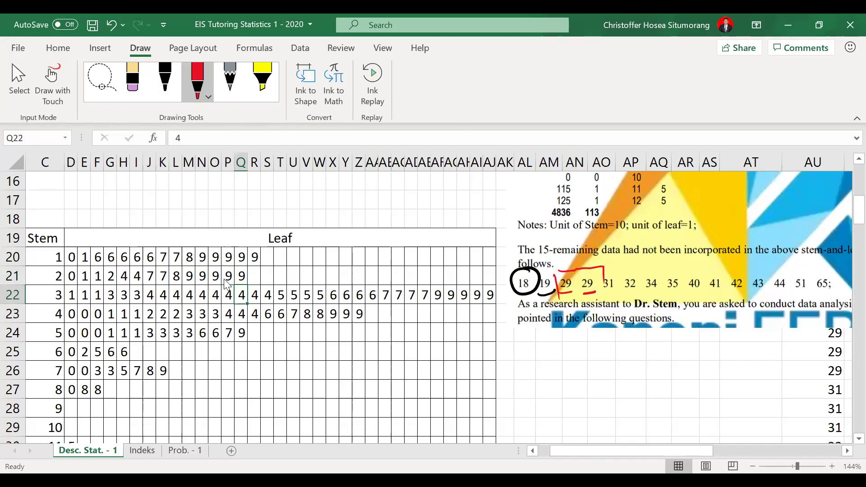
Step: Underline 31, 32, 34 and 35 in red, then shift the stem 3 leaves from G22 one cell over and enter 1 there
drag(607, 293, 614, 291)
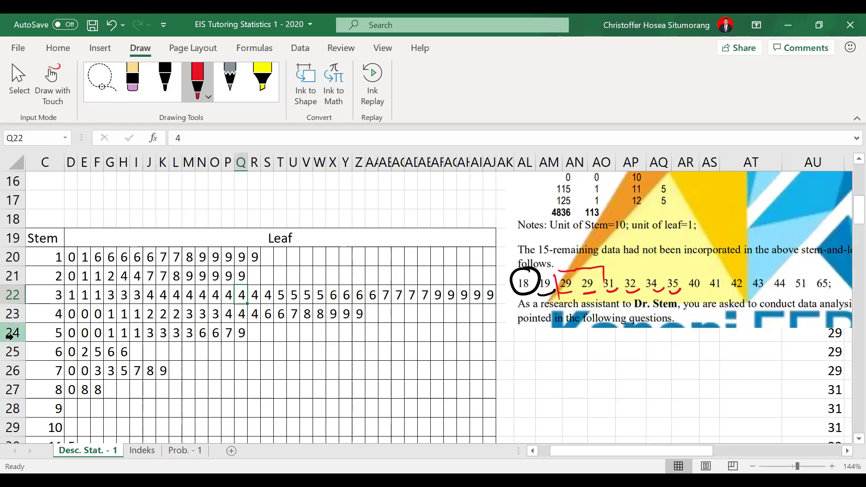
drag(96, 297, 492, 294)
click(119, 295)
click(113, 299)
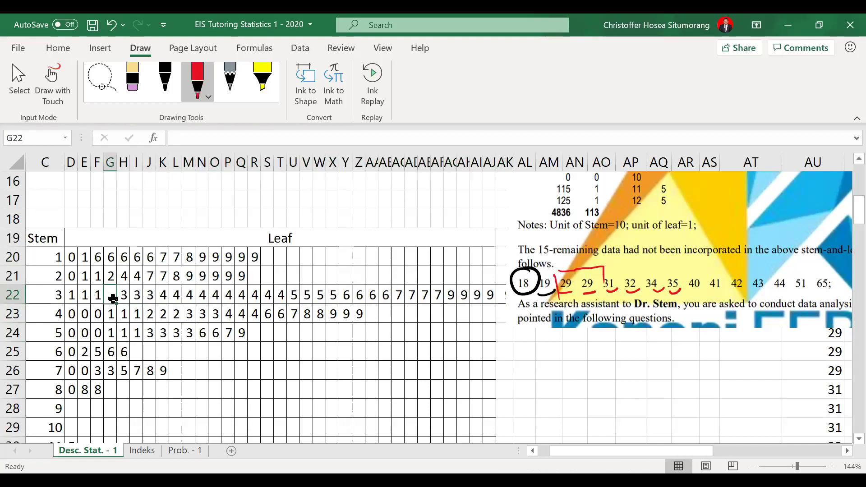
text(1)
click(138, 334)
Step: Shift the copied table's stem 3 leaves from H22 onward one cell over and enter leaf 2 in H22
drag(130, 294, 509, 300)
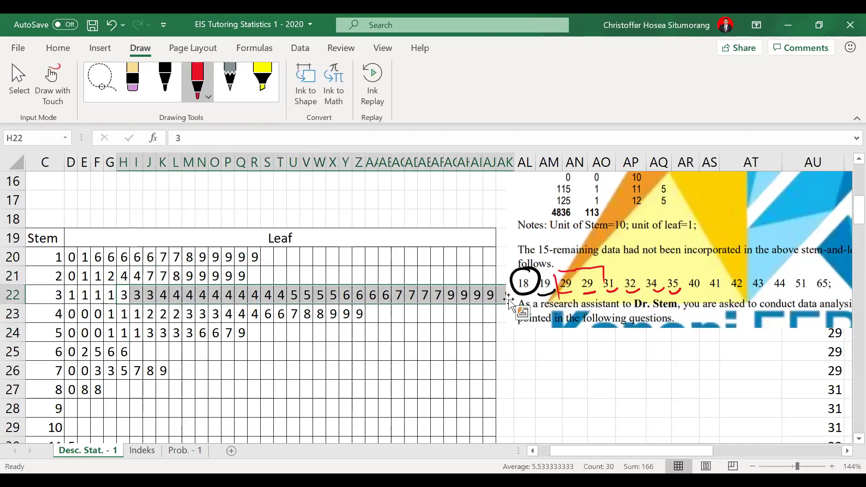
drag(581, 288, 578, 289)
drag(526, 236, 527, 236)
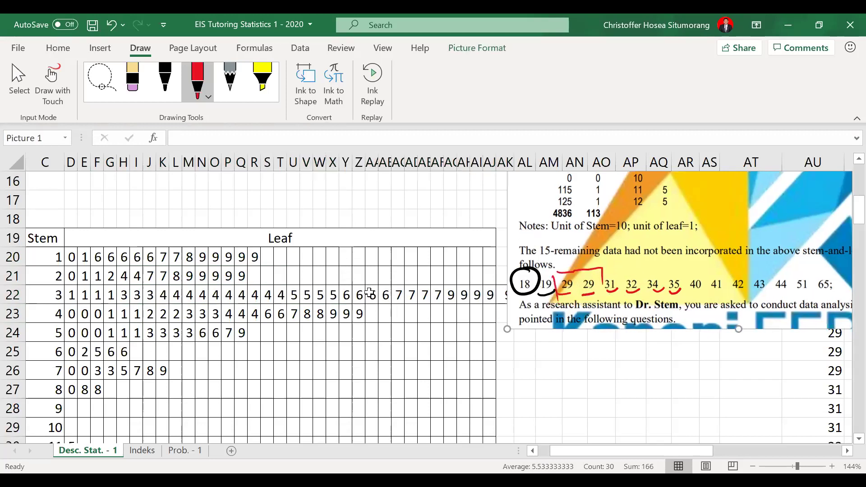
drag(115, 298, 485, 293)
click(123, 299)
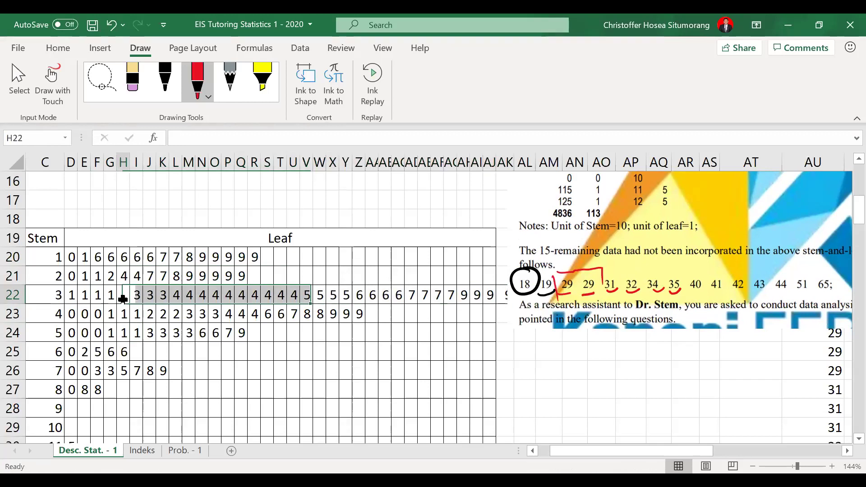
text(2)
click(141, 333)
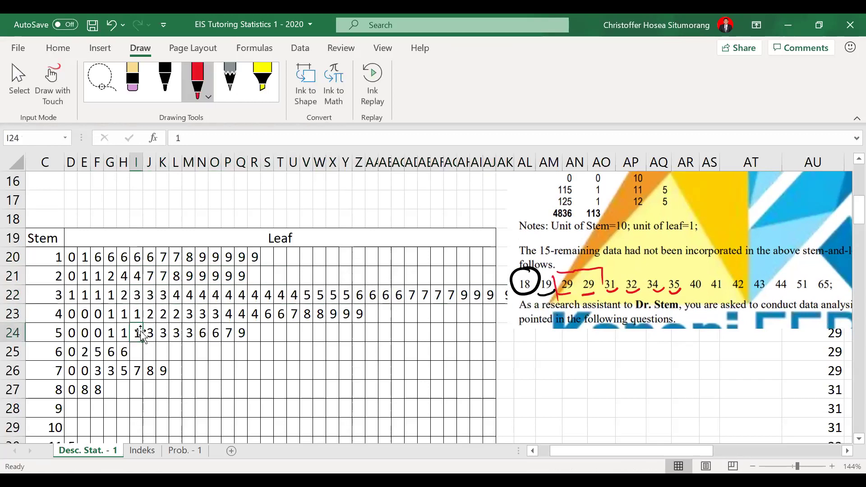
Step: Move the problem picture farther from the copied table to make room for the stem 3 leaves
drag(175, 295, 505, 295)
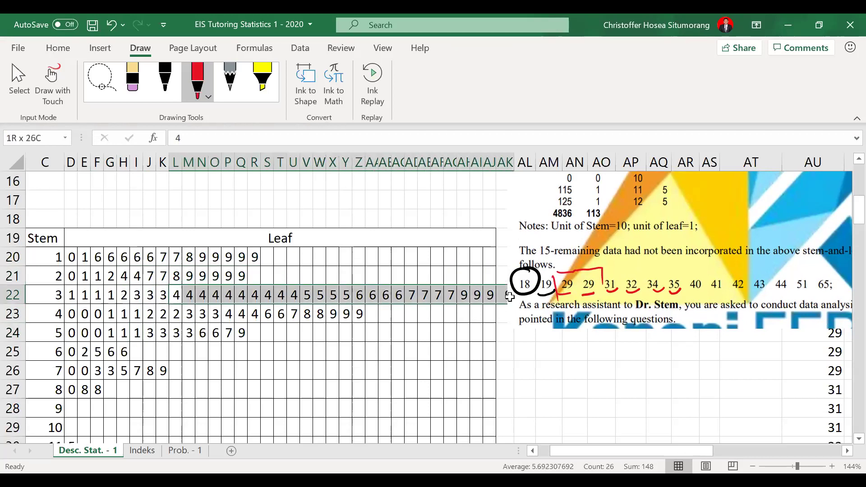
click(523, 356)
scroll(595, 439, down, 2)
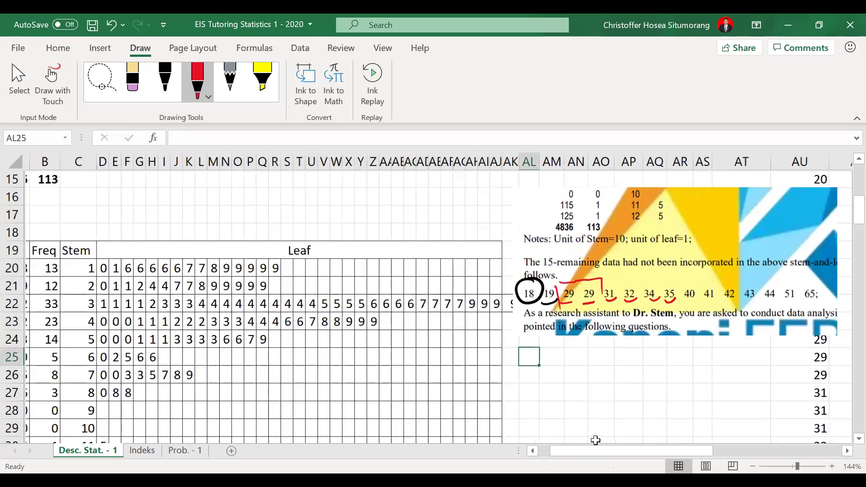
click(720, 328)
drag(721, 328, 804, 316)
click(599, 294)
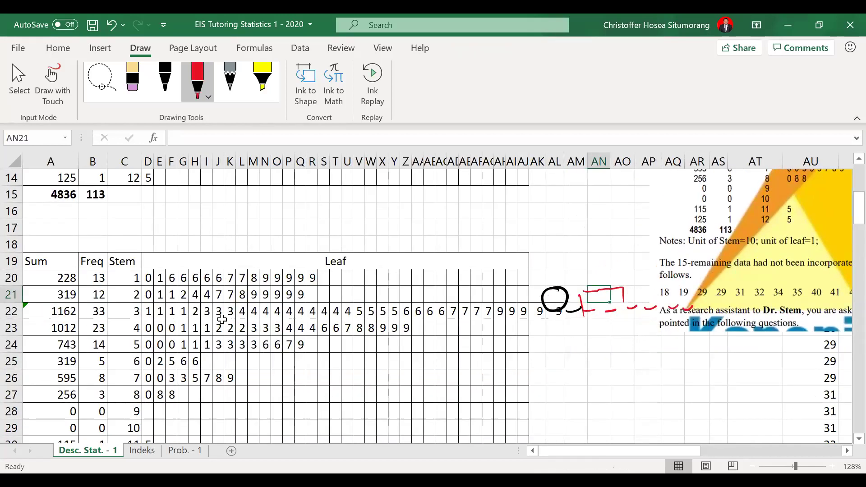
Step: Shift the stem 3 leaves from L22 onward one cell over and enter leaf 4 in L22
click(240, 314)
drag(413, 307, 545, 309)
drag(356, 304, 332, 308)
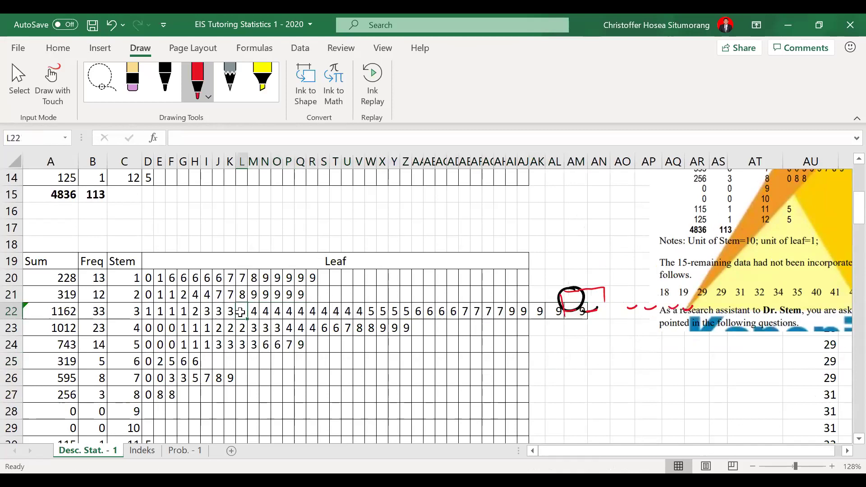
click(336, 384)
key(Right)
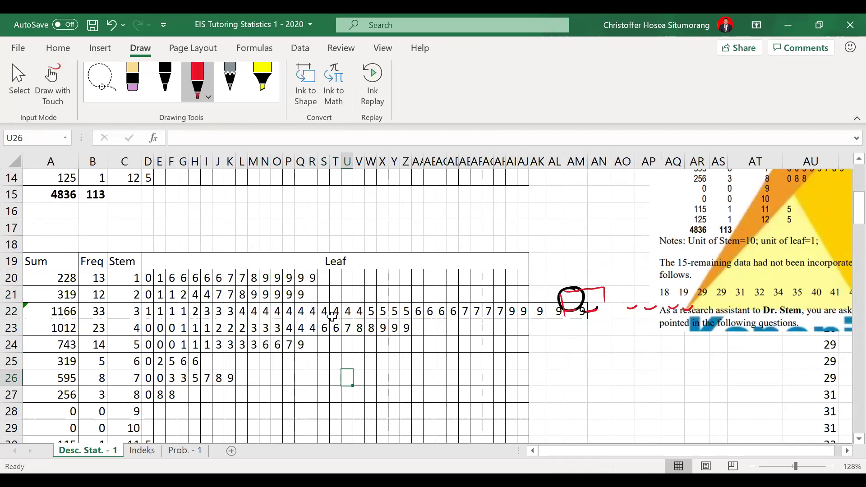
Step: Shift the stem 3 leaves from W22 onward one cell over and enter leaf 5 in W22
drag(371, 311, 564, 311)
click(560, 310)
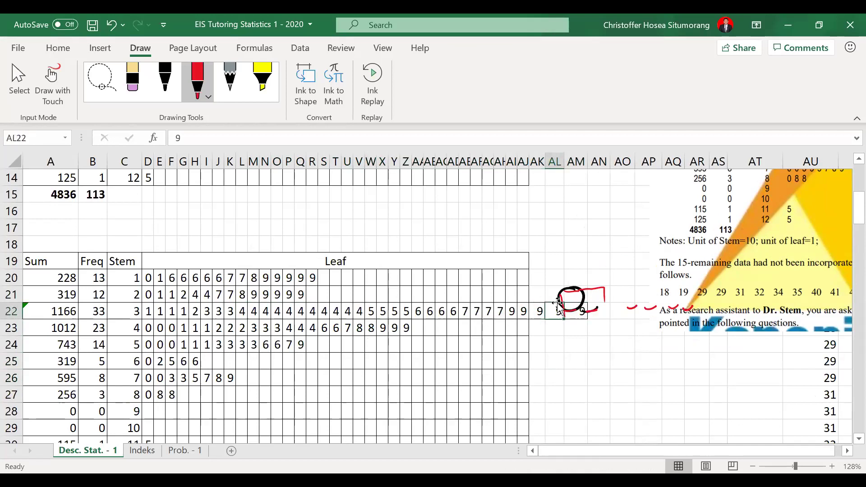
drag(369, 312, 564, 301)
click(563, 301)
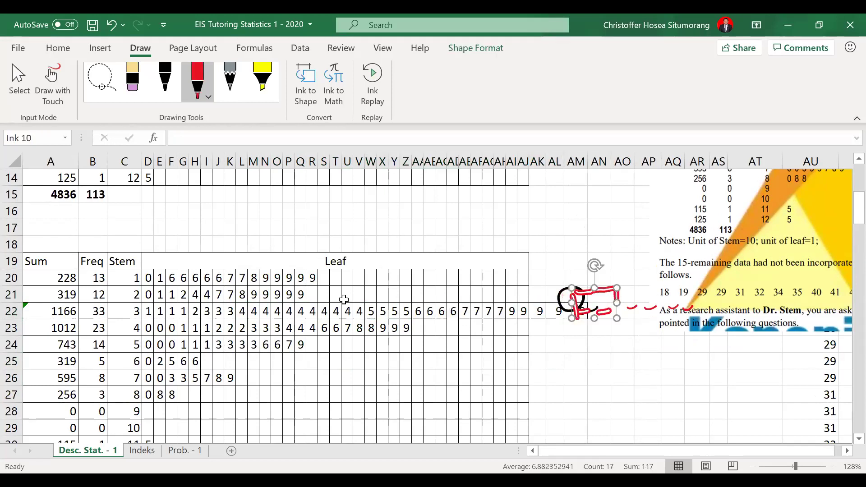
drag(375, 309, 578, 313)
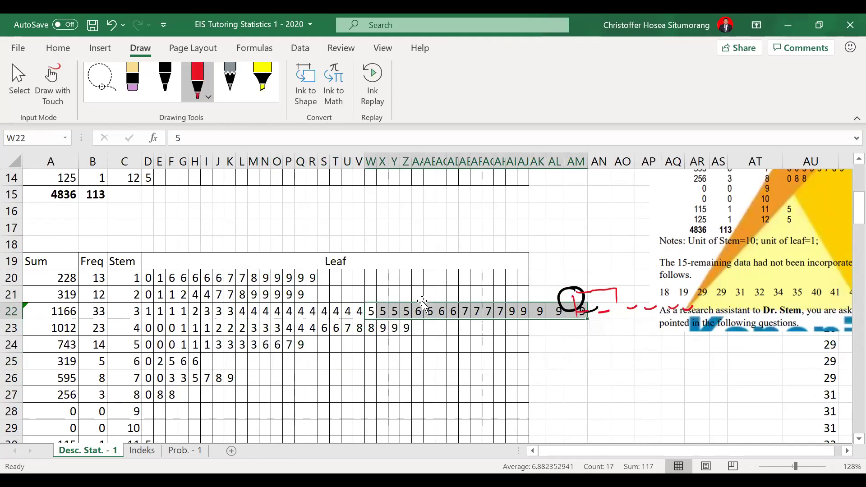
drag(426, 307, 438, 308)
click(371, 313)
text(5)
key(Return)
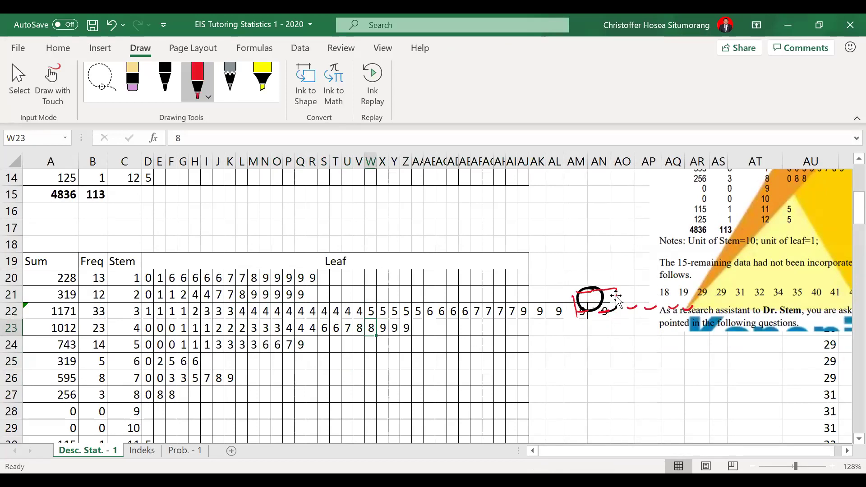
Step: Move the problem picture farther from the table and lift the red bracket ink off the row 22 leaves
drag(696, 312, 740, 320)
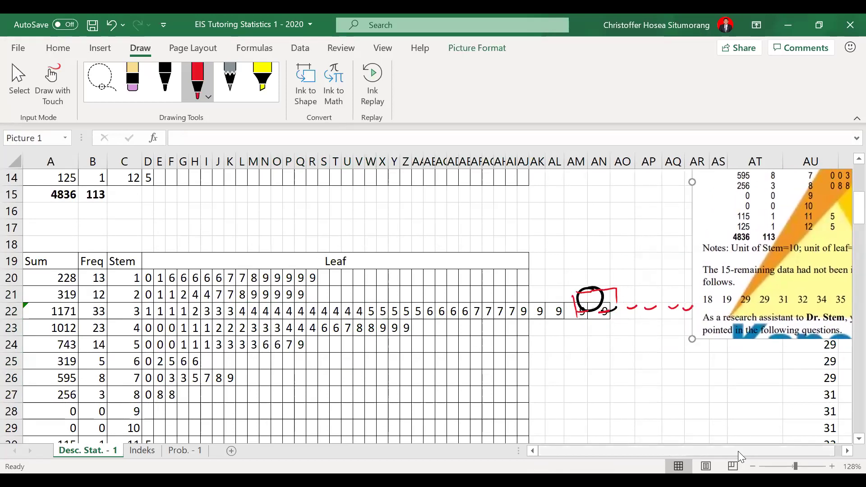
click(591, 295)
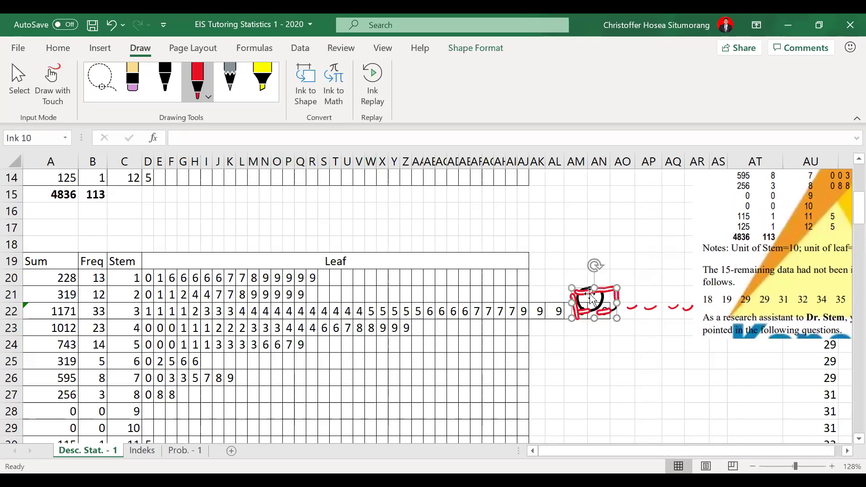
mouse_move(583, 287)
mouse_down()
mouse_move(619, 284)
mouse_move(596, 258)
mouse_up()
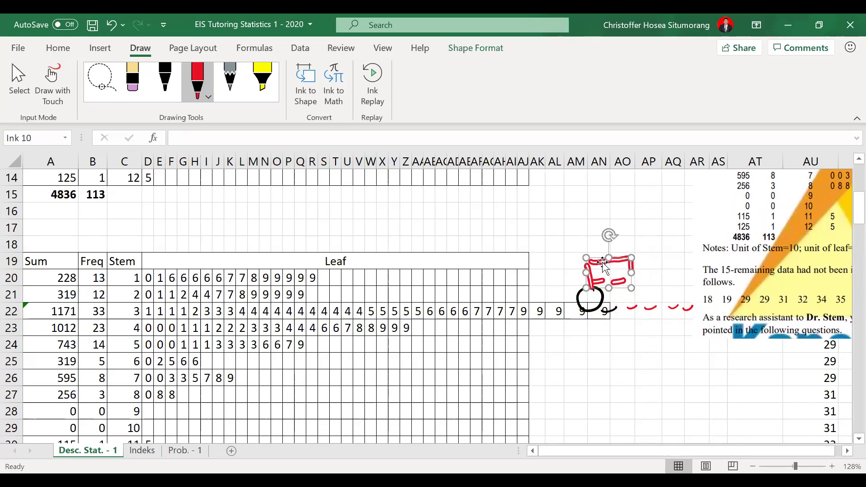
Step: Delete the red and black ink marks around the row 22 leaves and move the problem picture closer to the table
shift+click(586, 299)
shift+click(636, 309)
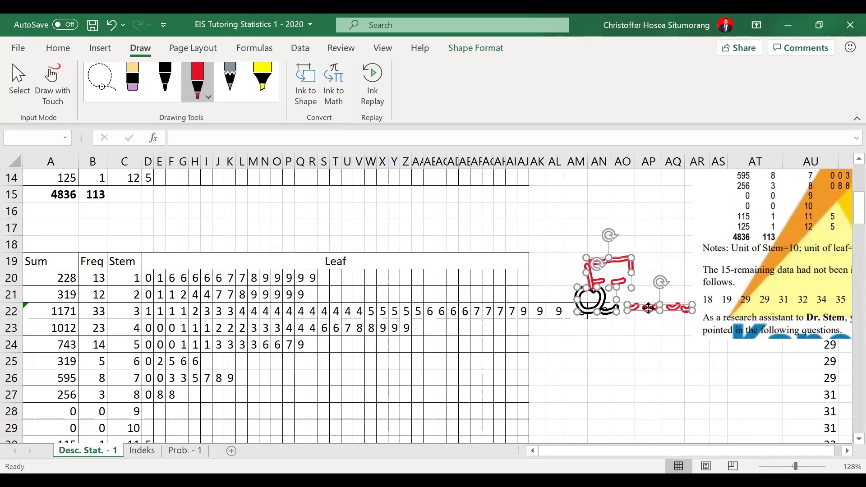
key(Delete)
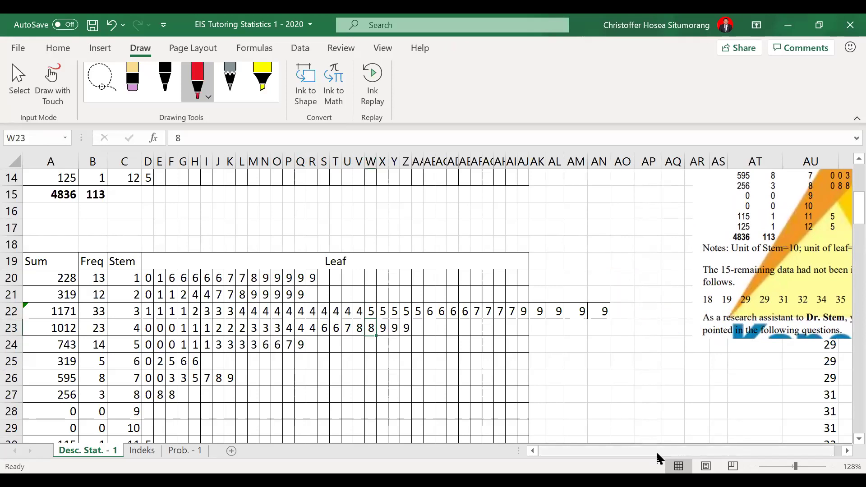
scroll(660, 458, right, 1)
drag(832, 305, 761, 313)
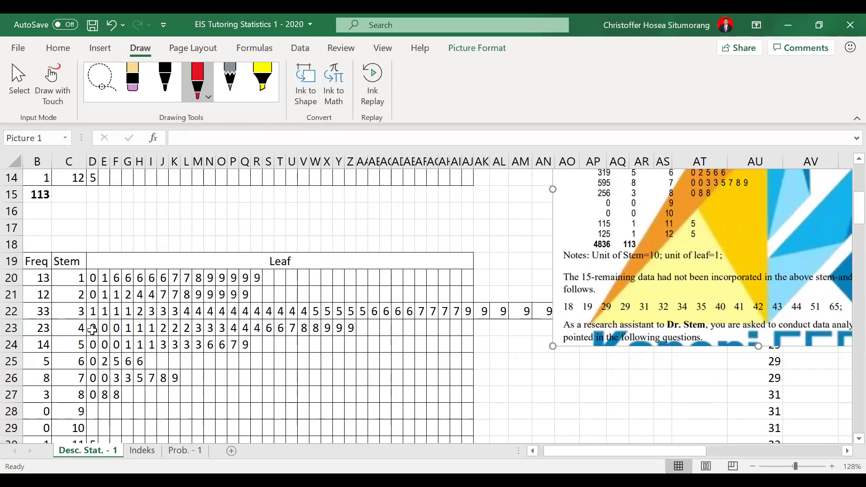
Step: Shift the stem 4 leaves from G23 onward one cell over and enter leaf 0 in G23
drag(126, 328, 363, 340)
click(129, 330)
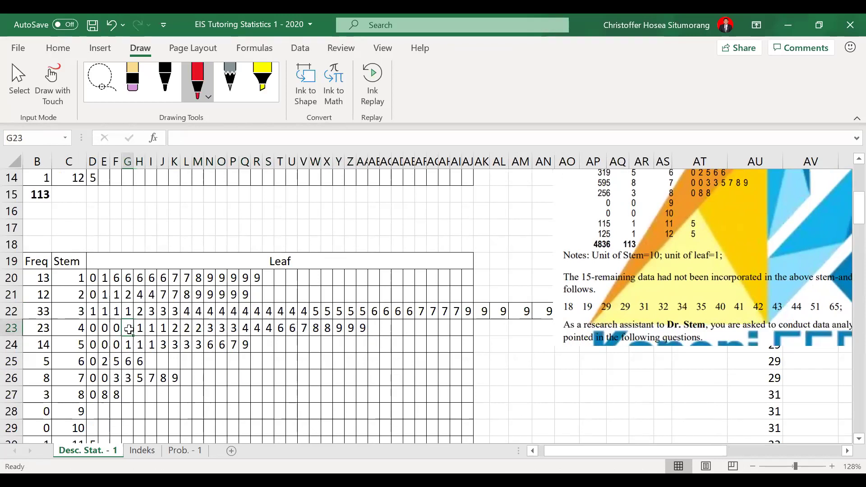
text(0)
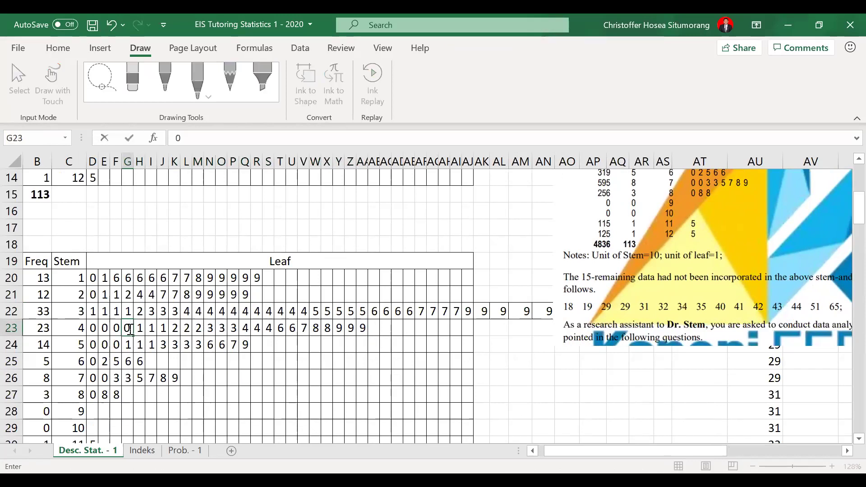
click(138, 326)
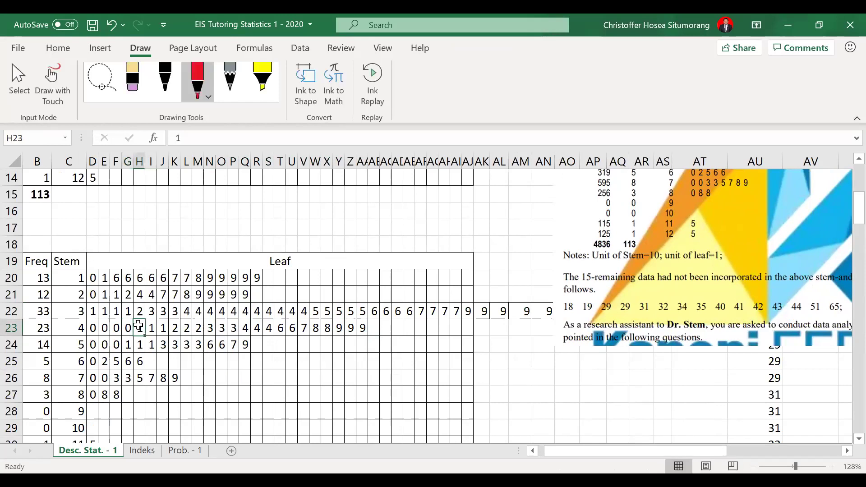
Step: Shift the stem 4 leaves from H23 onward one cell over and enter leaf 1 in H23
drag(146, 329, 359, 330)
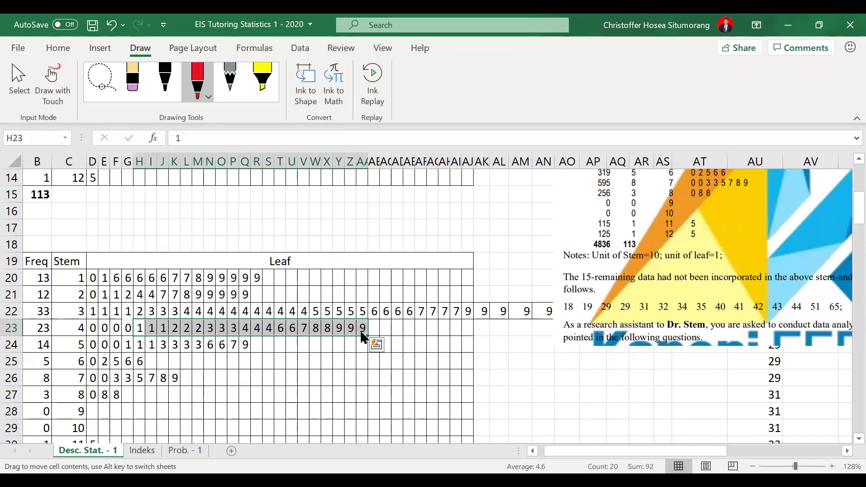
drag(364, 337, 375, 337)
click(139, 328)
text(1)
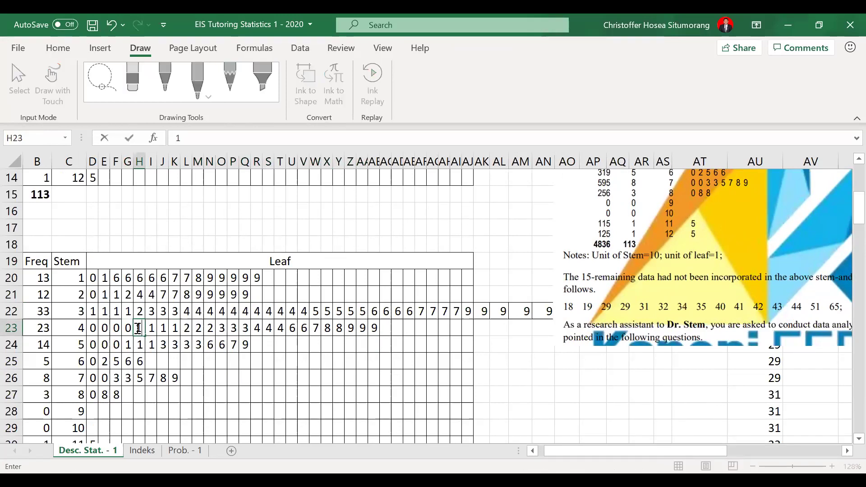
click(163, 361)
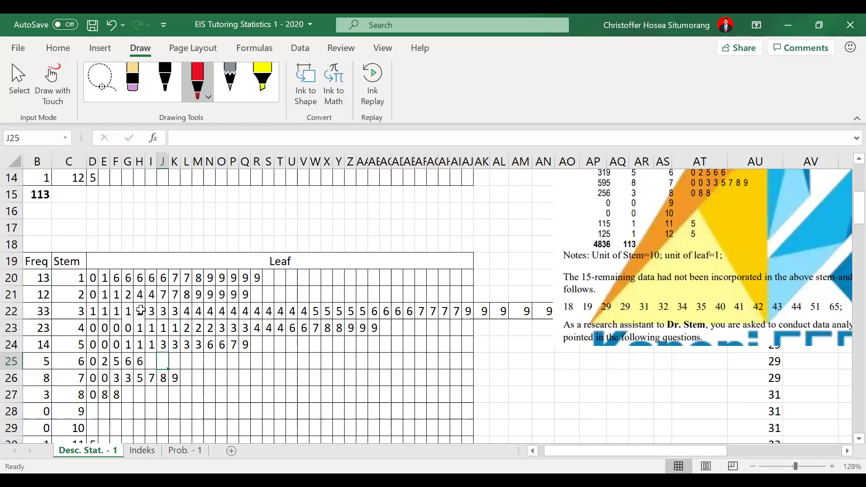
Step: Shift the stem 4 leaves from L23 onward one cell over and enter leaf 2 in L23
drag(152, 311, 304, 311)
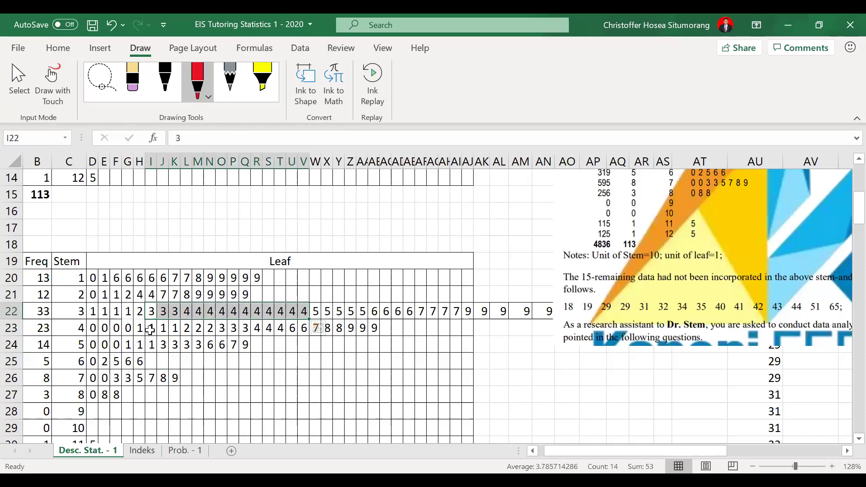
drag(187, 329, 388, 338)
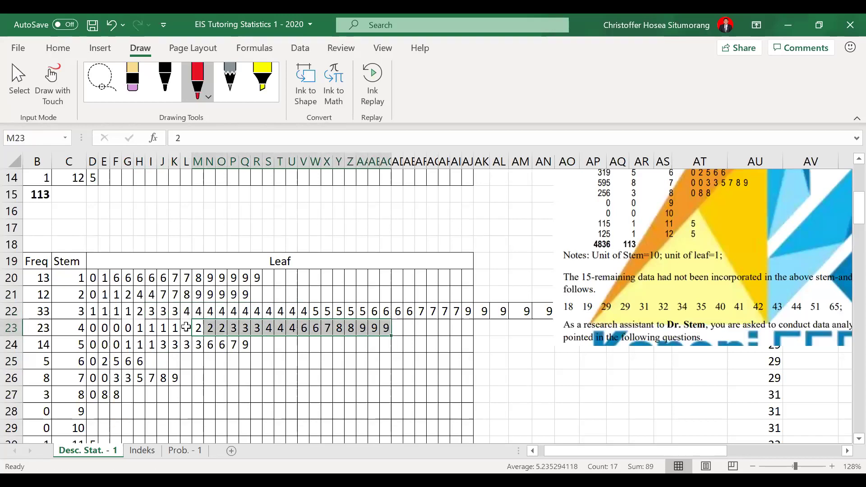
click(187, 330)
text(2)
click(222, 345)
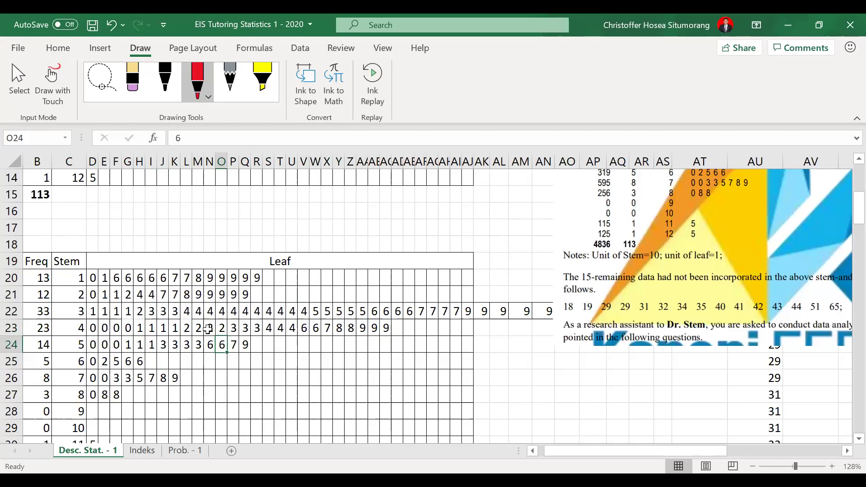
Step: Shift the stem 4 leaves from P23 onward one cell over and enter leaf 3 in P23
drag(232, 329, 411, 339)
click(233, 331)
text(3)
drag(257, 329, 384, 325)
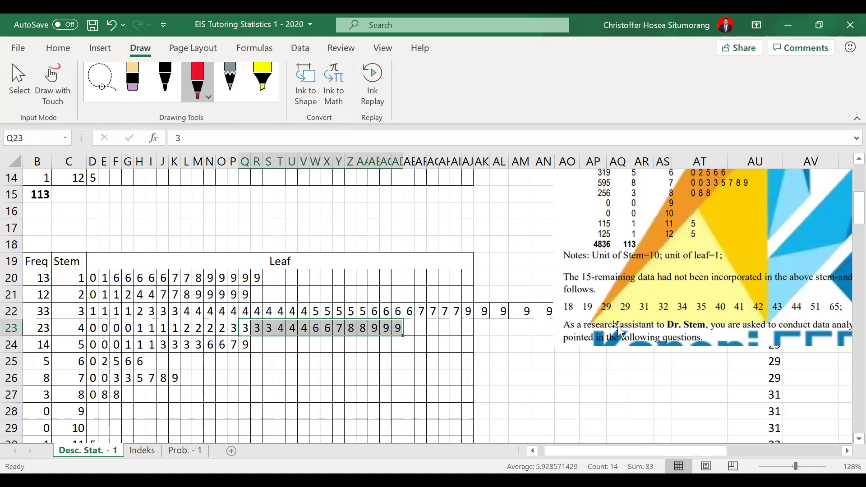
click(386, 345)
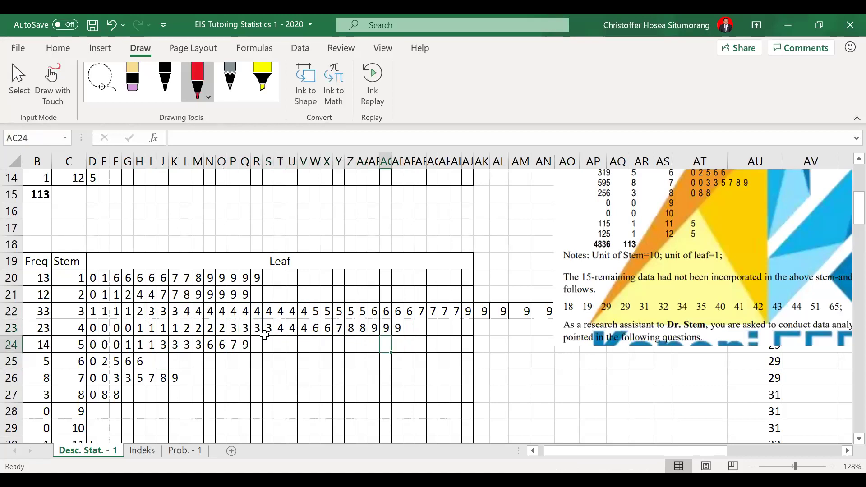
Step: Shift the stem 4 leaves from T23 onward one cell over and enter leaf 4 in T23
drag(276, 331, 402, 342)
click(281, 328)
text(4)
click(298, 377)
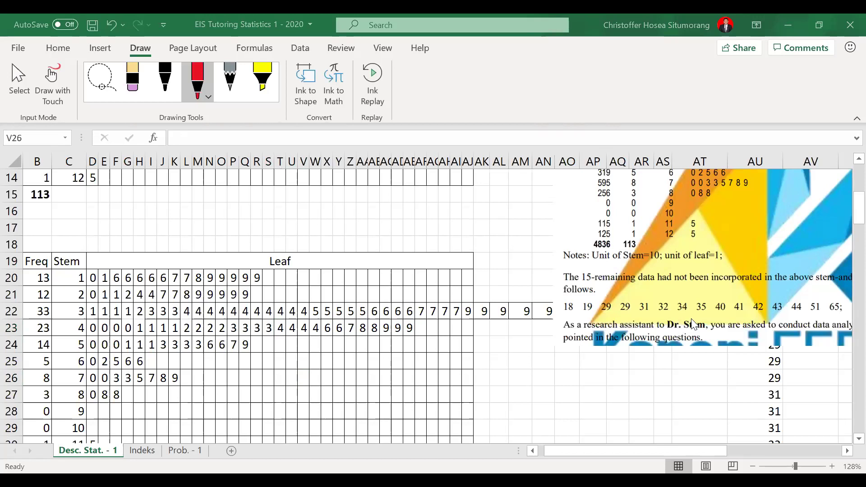
Step: Reposition the problem picture to read the remaining data, then shift the stem 5 leaves from G24 onward one cell over and enter leaf 1 in G24
drag(682, 326, 551, 331)
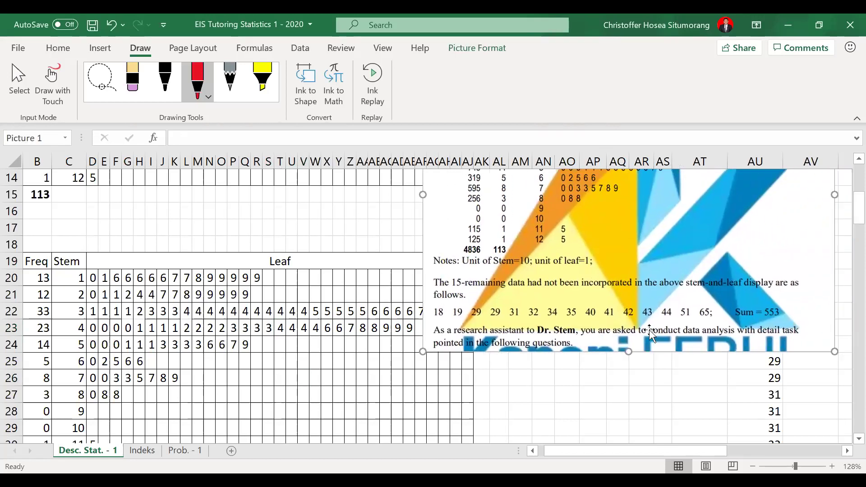
drag(602, 293, 687, 299)
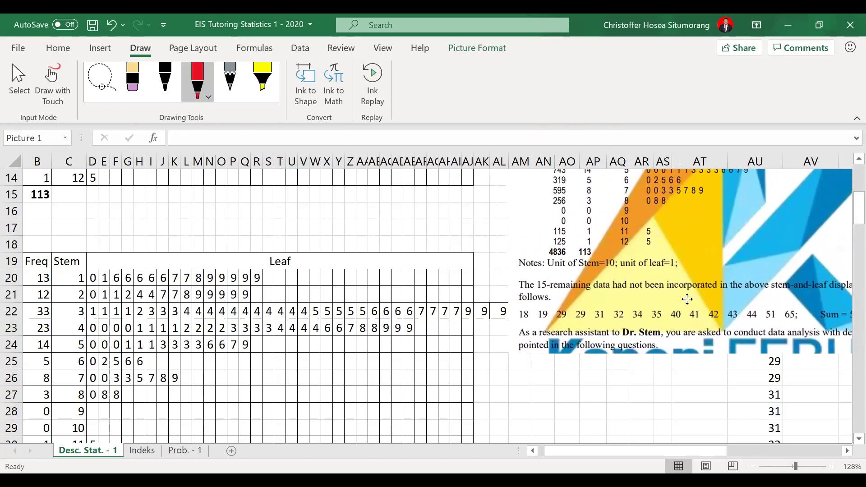
drag(128, 345, 259, 357)
click(131, 344)
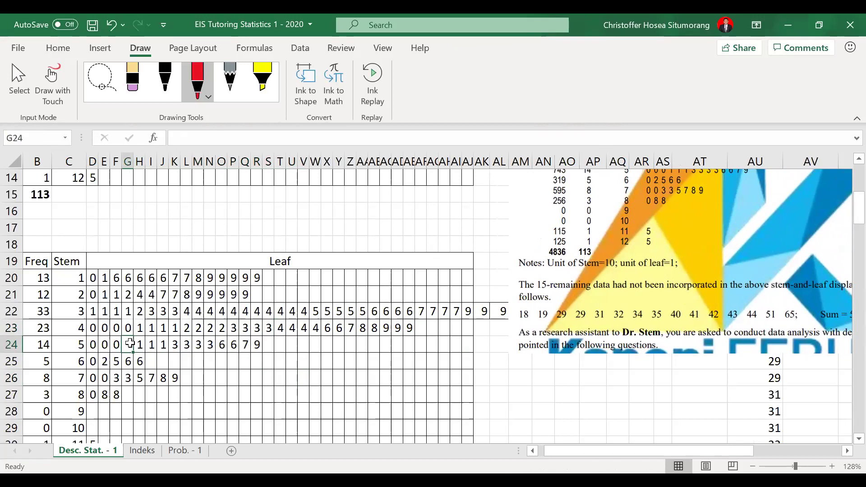
text(1)
click(168, 376)
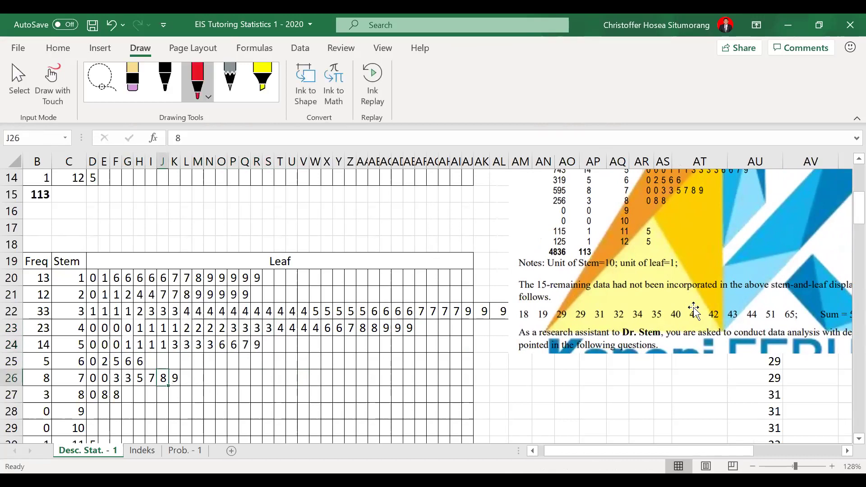
Step: Shift the stem 6 leaves from G25 onward one cell over and enter leaf 5 in G25
mouse_move(128, 362)
mouse_down()
mouse_move(147, 369)
mouse_move(135, 370)
mouse_up()
click(128, 363)
text(5)
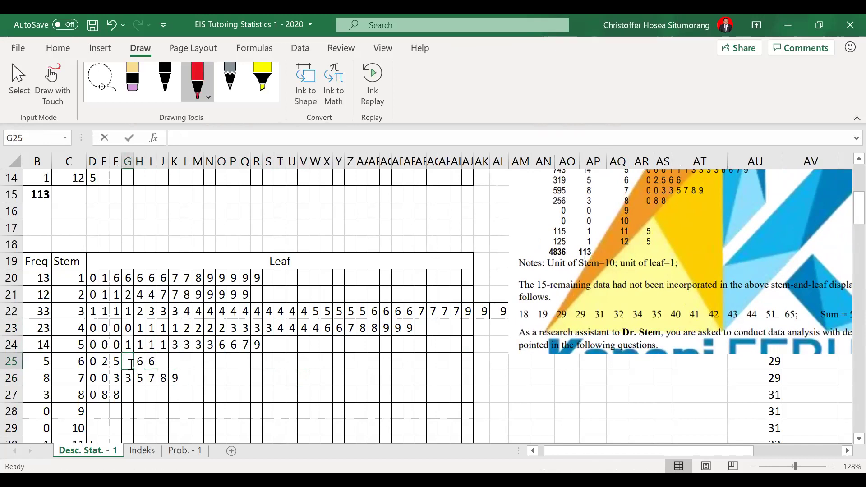
click(135, 394)
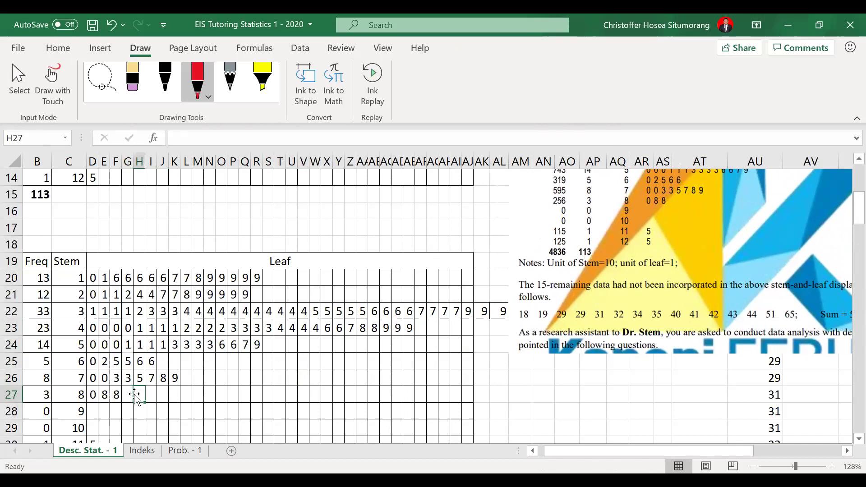
Step: Move the problem picture clear of the row 22 leaves and clear the Sum column cells A20:A31 of the copied table
drag(545, 305, 627, 317)
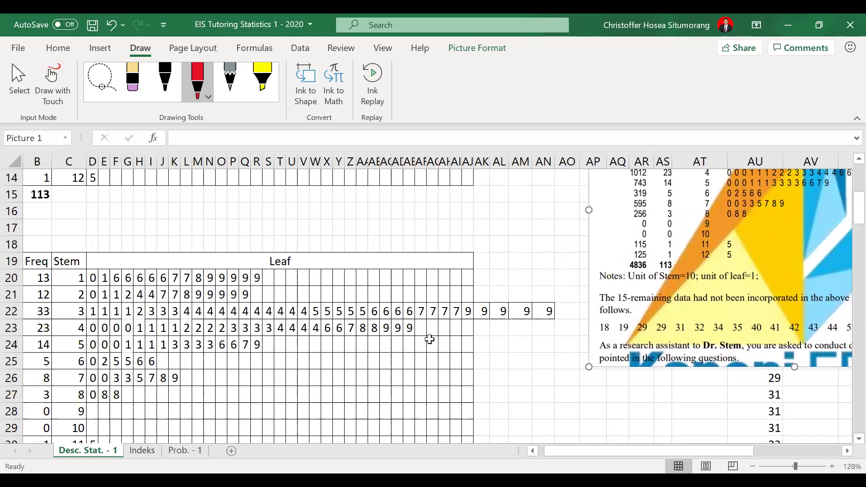
click(541, 451)
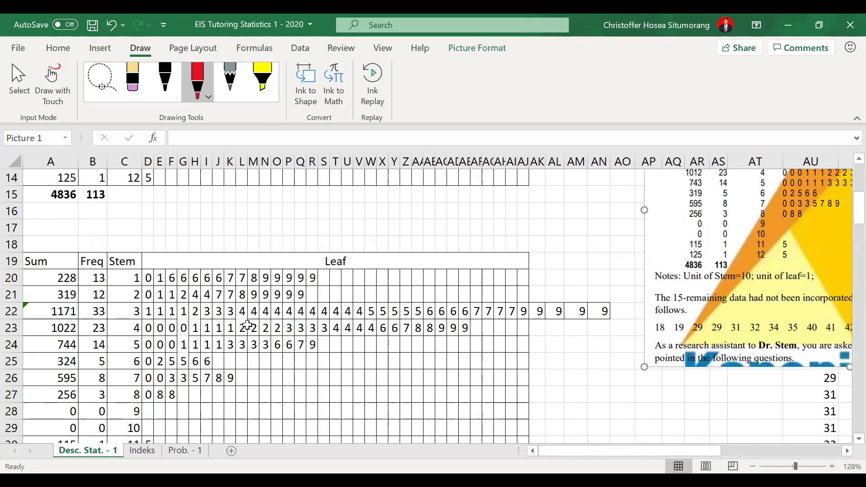
drag(64, 279, 39, 395)
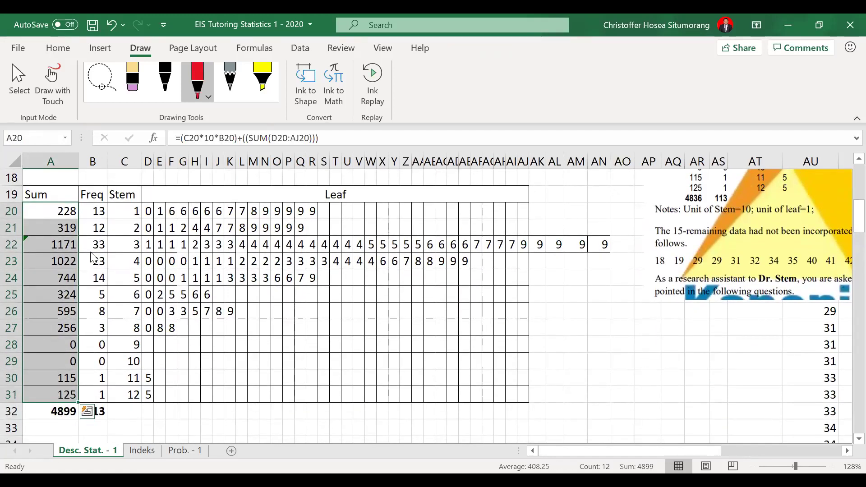
right_click(39, 332)
click(91, 257)
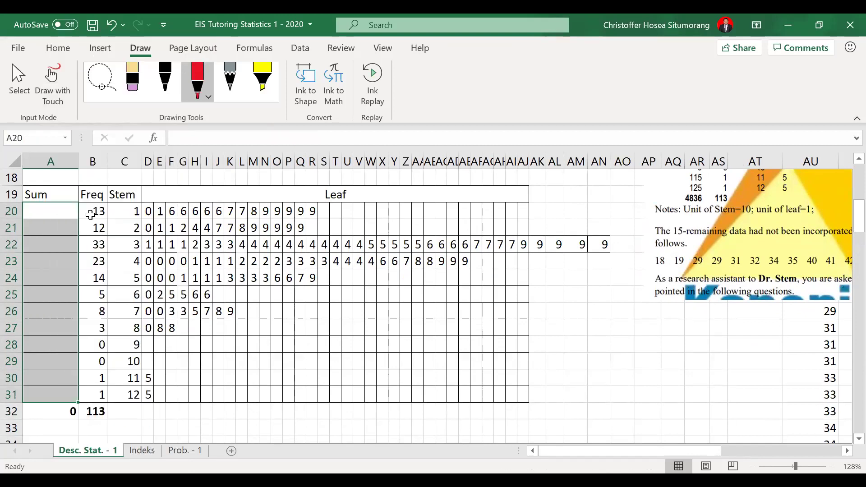
Step: Examine the Freq column entries and total formulas of the original and copied stem-and-leaf tables
click(93, 212)
key(Down)
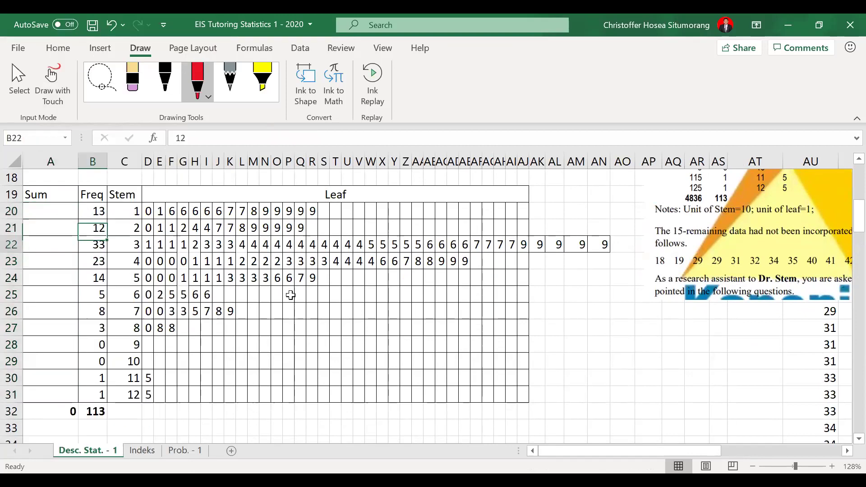
key(Up)
key(Up)
key(Up)
key(Up)
key(Up)
key(Up)
key(Up)
key(Down)
key(Down)
key(Down)
key(Down)
key(Down)
key(Down)
key(Down)
key(Down)
key(Down)
key(Down)
key(Down)
key(Down)
key(Down)
key(Down)
key(Down)
key(Down)
key(Down)
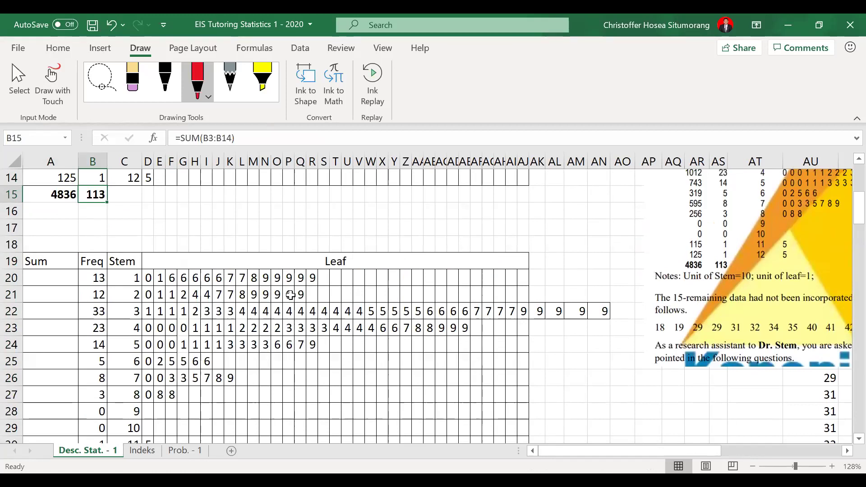
key(Down)
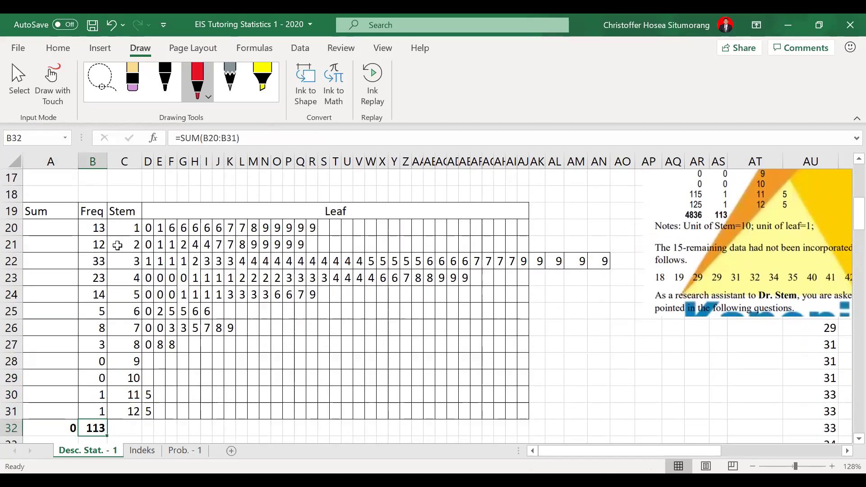
Step: Try to count the stem 1 leaves in B20 with the formula =FREQUENCY(D20:AN20)
click(89, 227)
text(=)
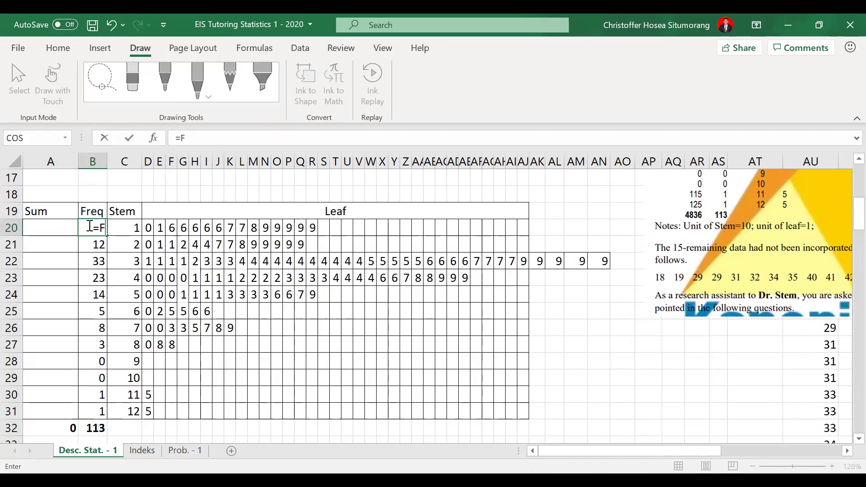
text(FREQUENCY)
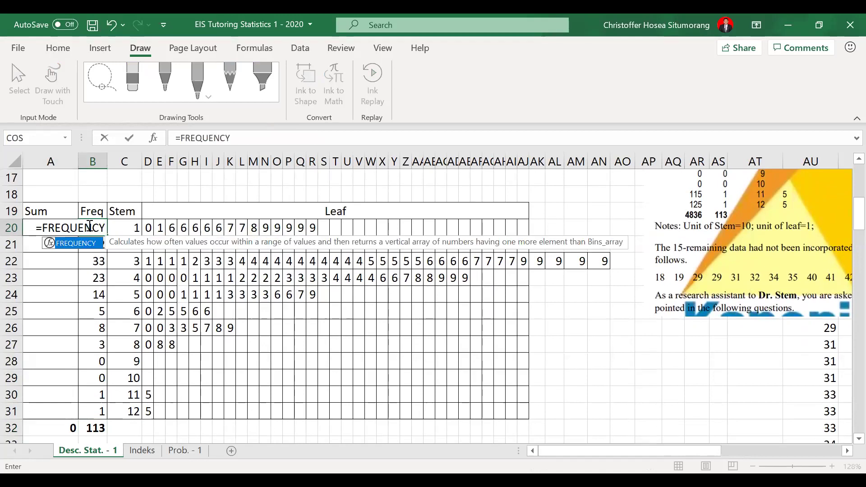
text(()
click(147, 227)
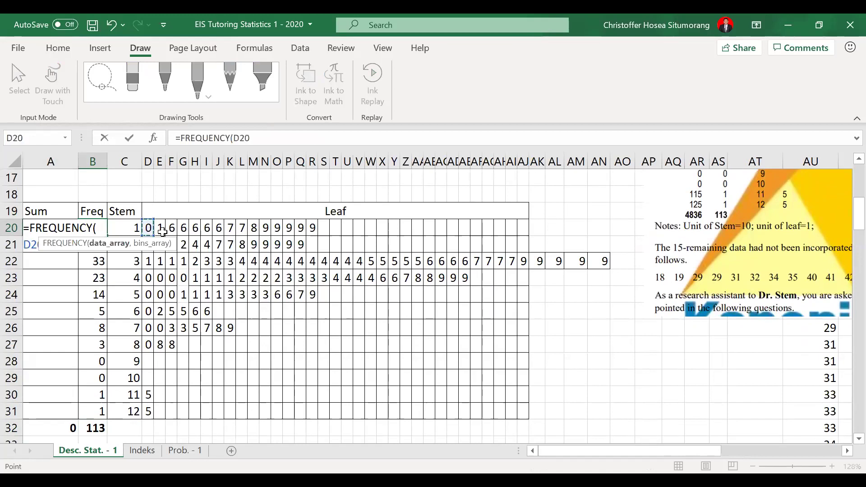
shift+click(605, 228)
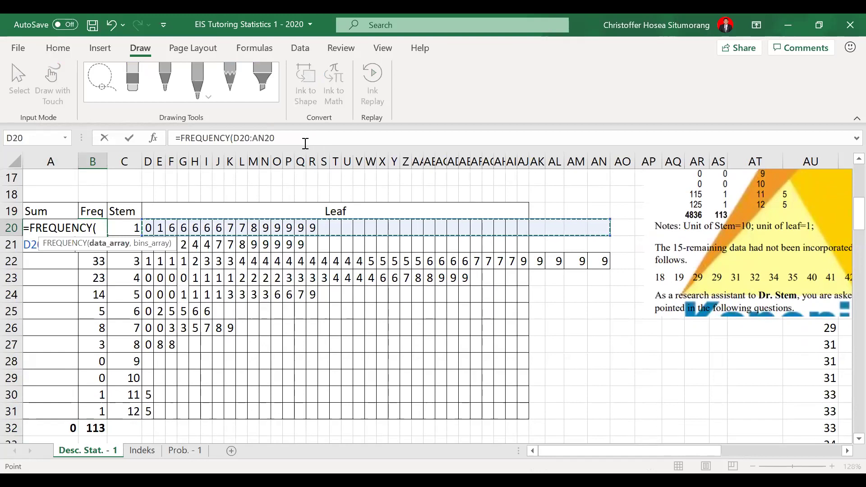
text())
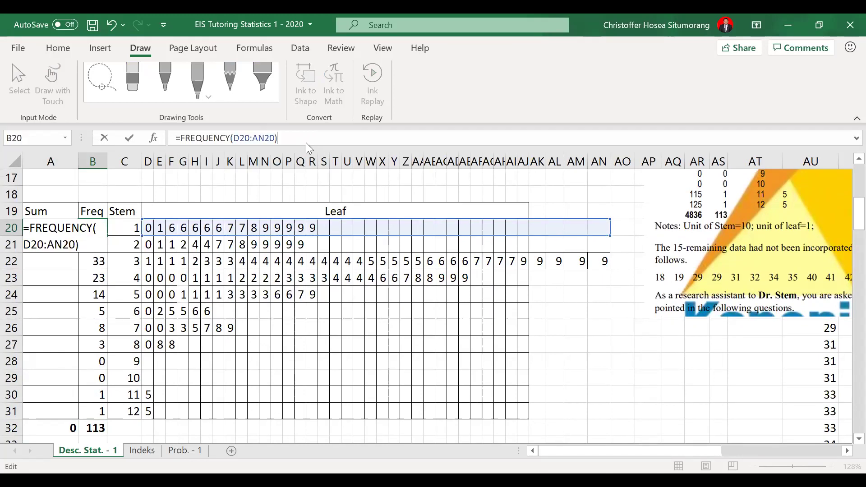
key(Return)
key(Return)
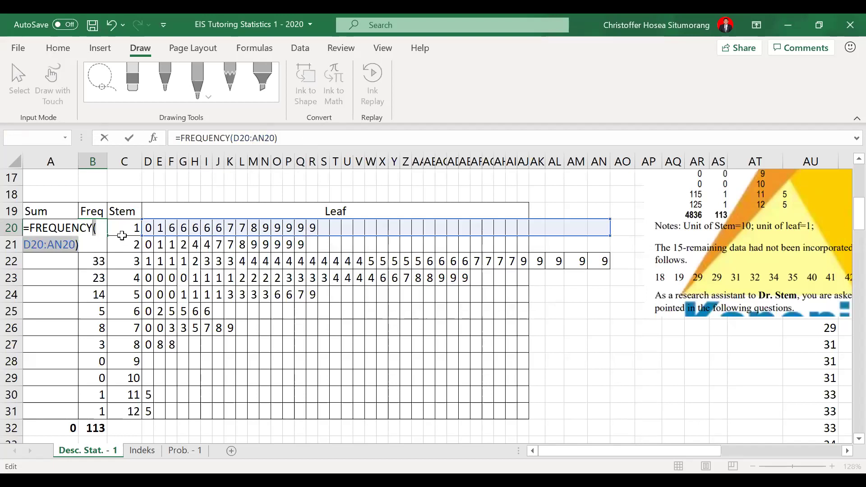
Step: Try to count the stem 1 leaves in B20 with =FREQUENCY(D20:R20), then clear the formula
key(shift+End)
key(BackSpace)
key(BackSpace)
drag(231, 139, 167, 138)
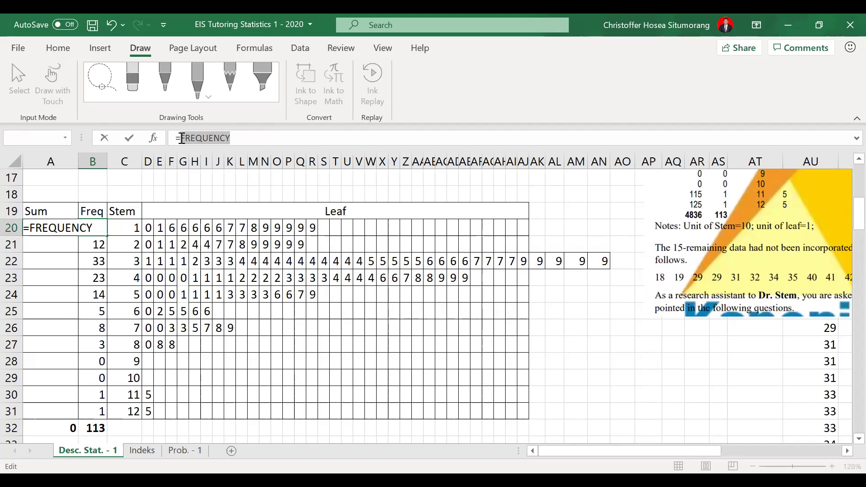
key(BackSpace)
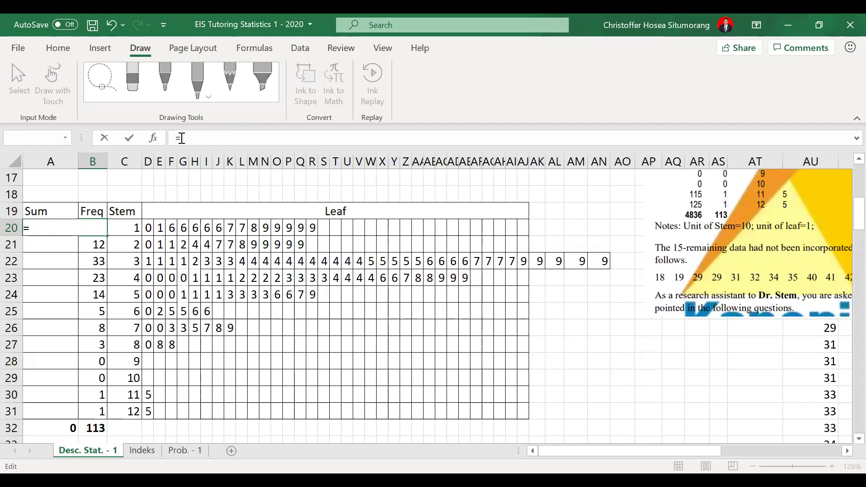
text(FREQUENCY)
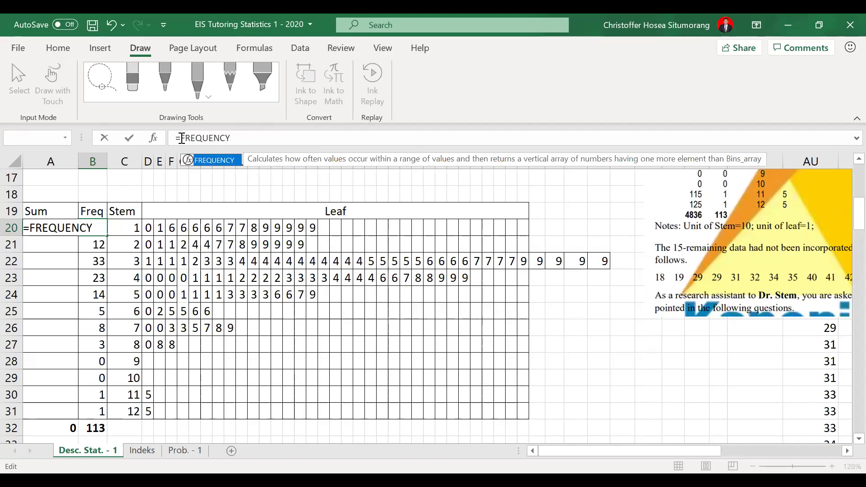
text(()
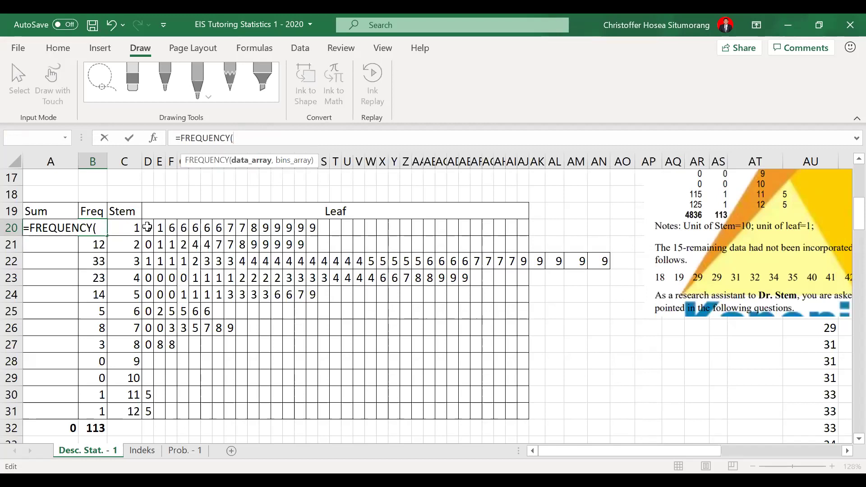
click(148, 227)
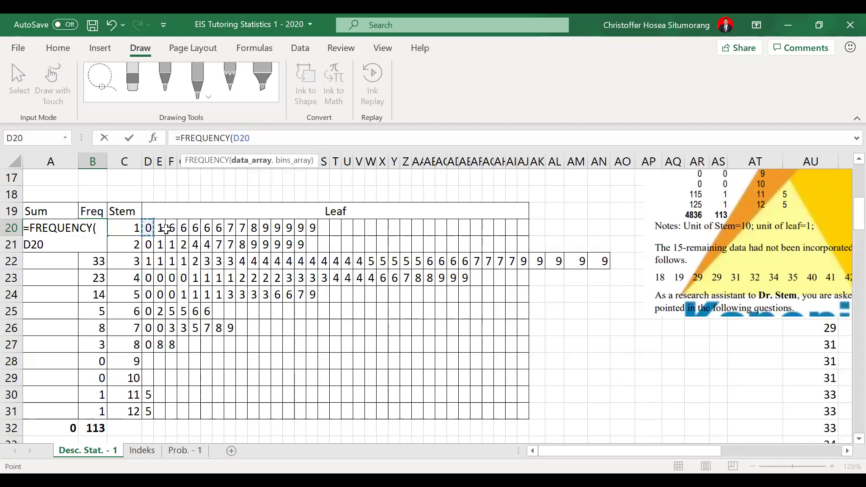
drag(166, 230, 313, 228)
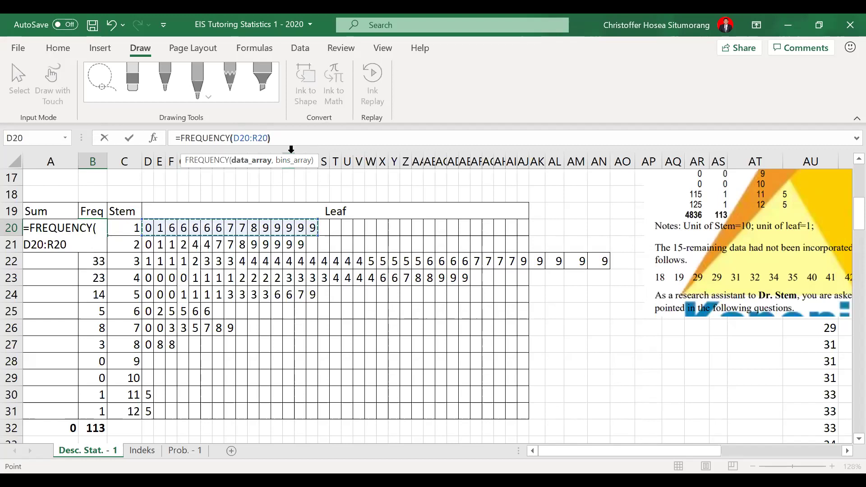
key(Return)
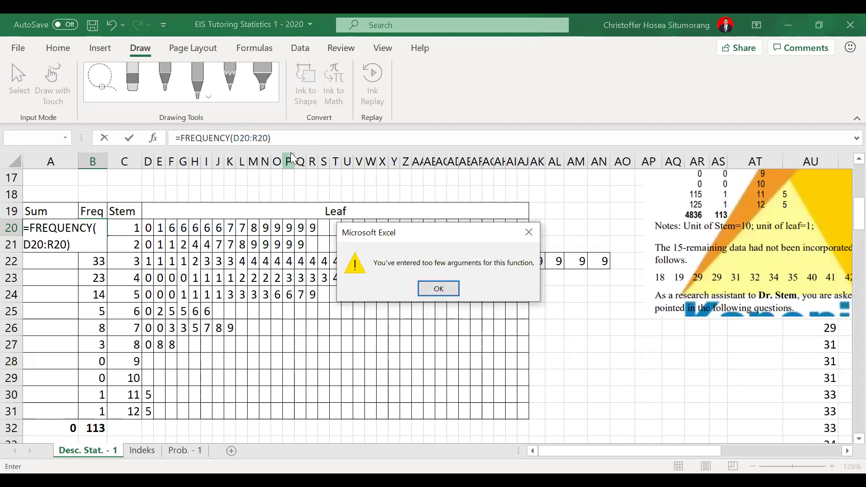
key(Return)
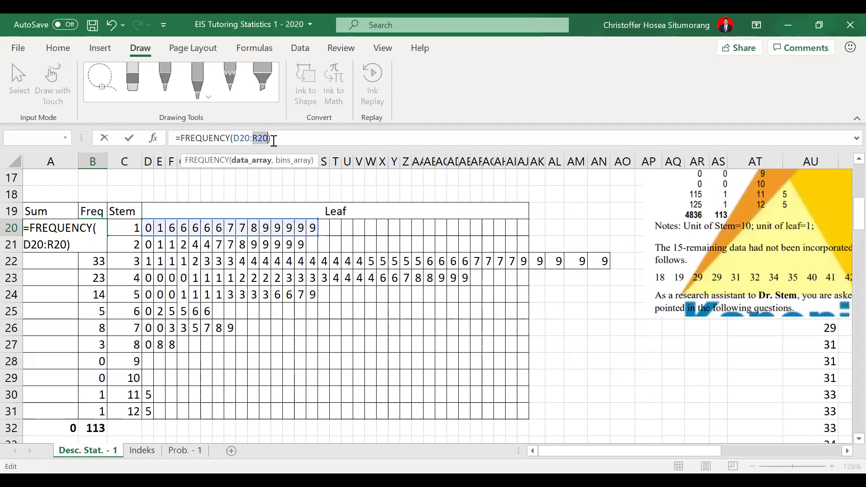
drag(272, 138, 144, 134)
key(BackSpace)
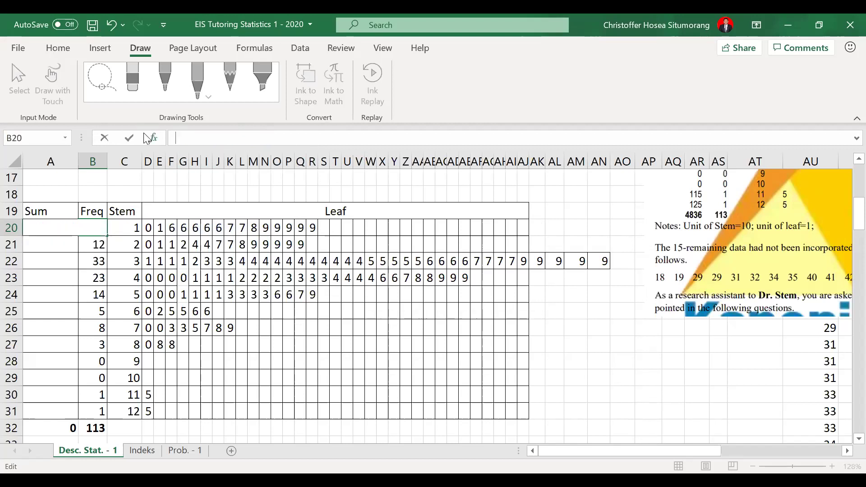
Step: Count the stem 1 leaves in B20 with =COUNT(D20:AN20) and fill the formula down to B31
text(=COUNT()
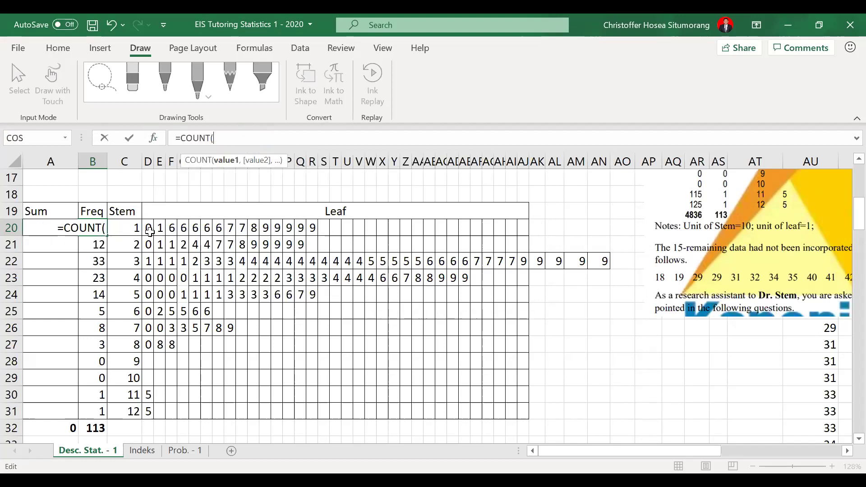
drag(149, 228, 600, 235)
text())
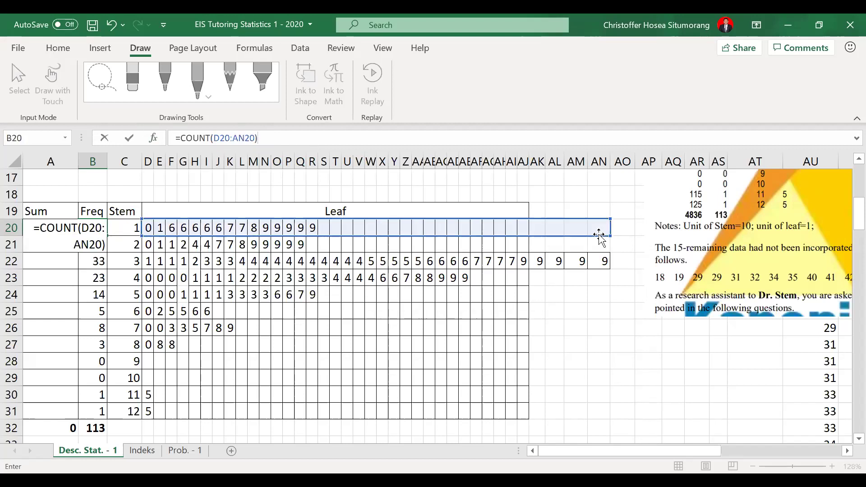
key(Return)
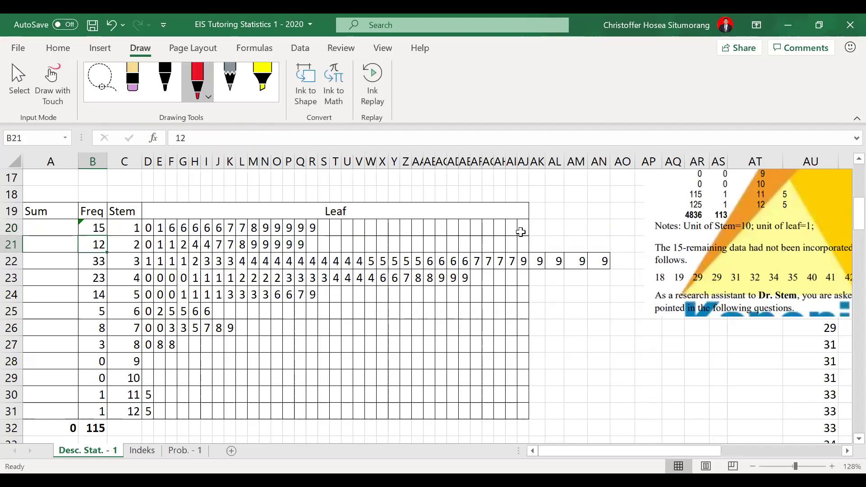
click(97, 223)
click(207, 135)
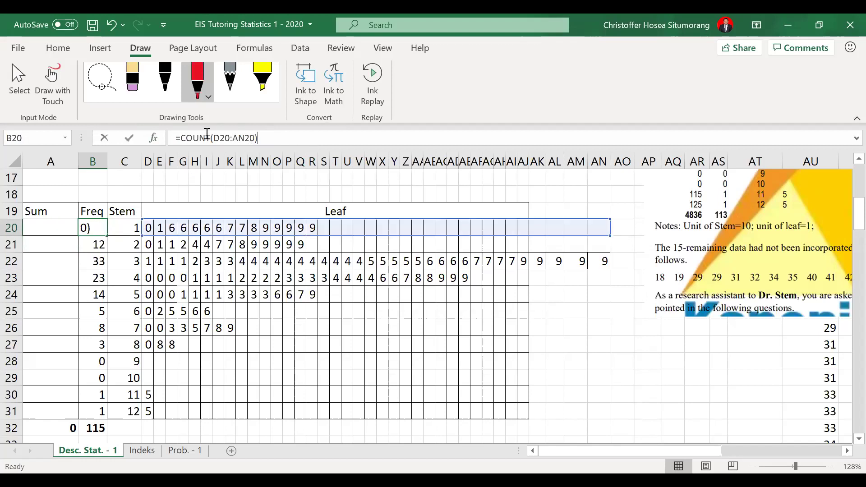
key(Return)
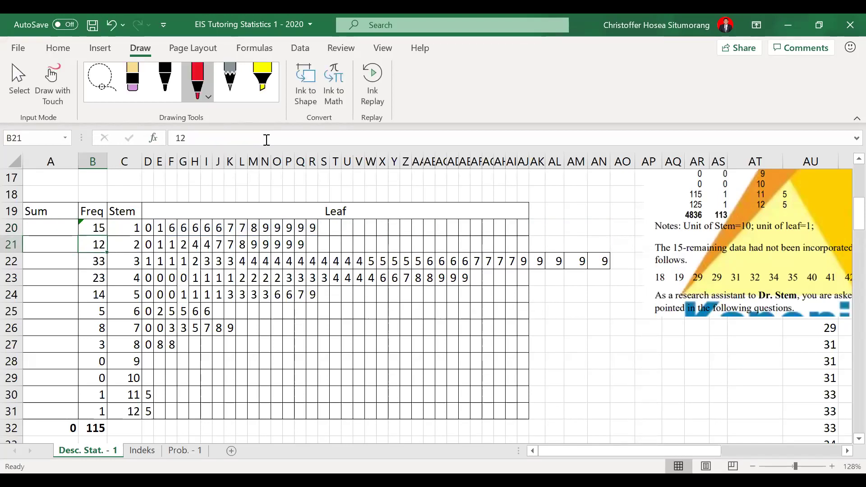
click(97, 228)
drag(107, 236, 102, 417)
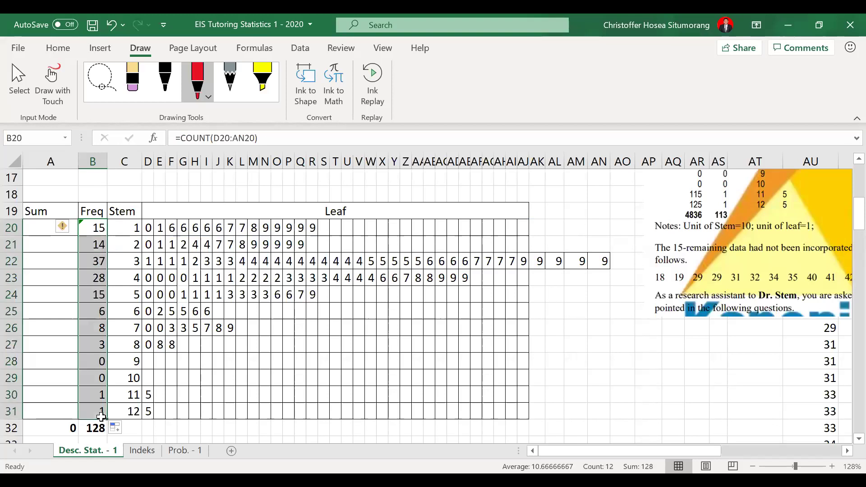
Step: Compare the recalculated Freq column with the original table in the problem picture, returning the picture beside the copied table
drag(792, 267, 435, 337)
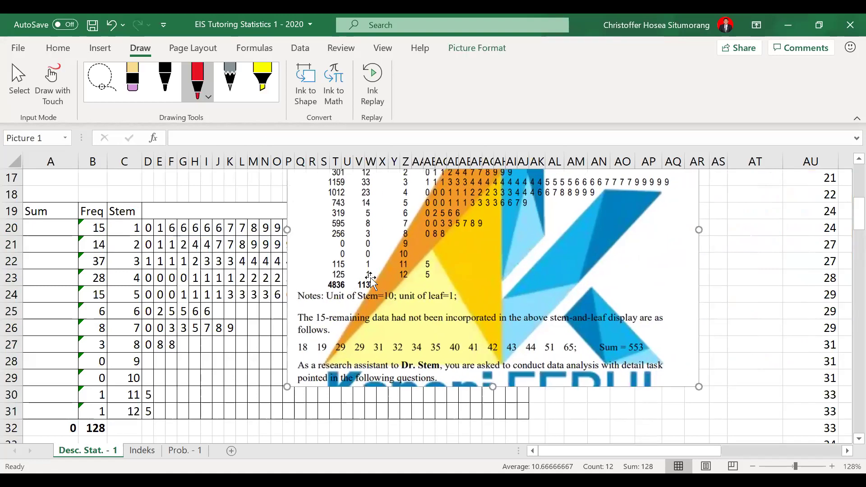
drag(355, 274, 278, 307)
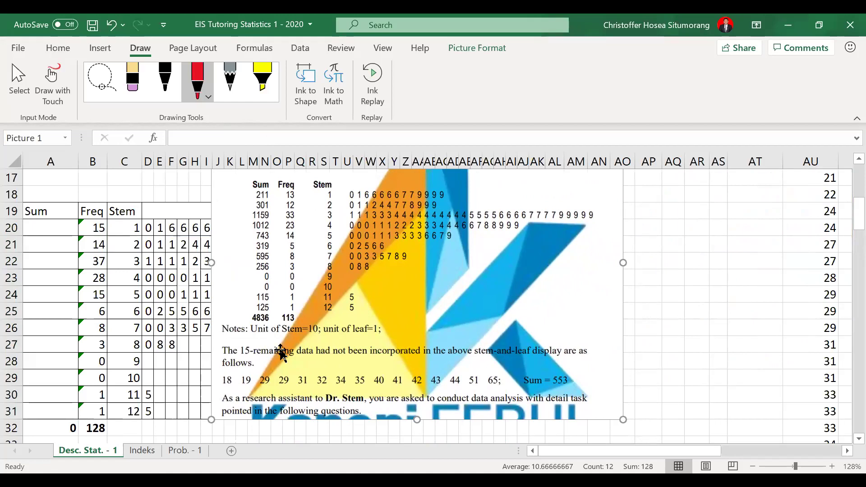
drag(381, 344, 779, 319)
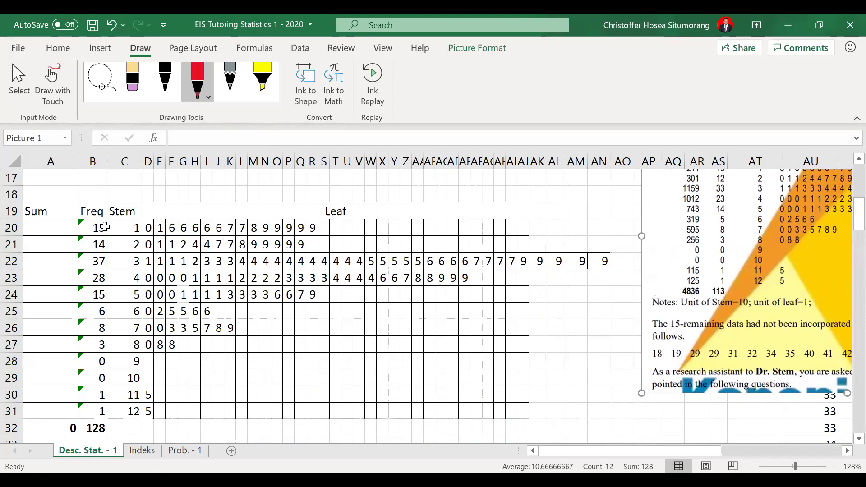
Step: Calculate the stem 1 sum in A20 with =(C20*B20*10)+(SUM(D20:AN20))
click(54, 231)
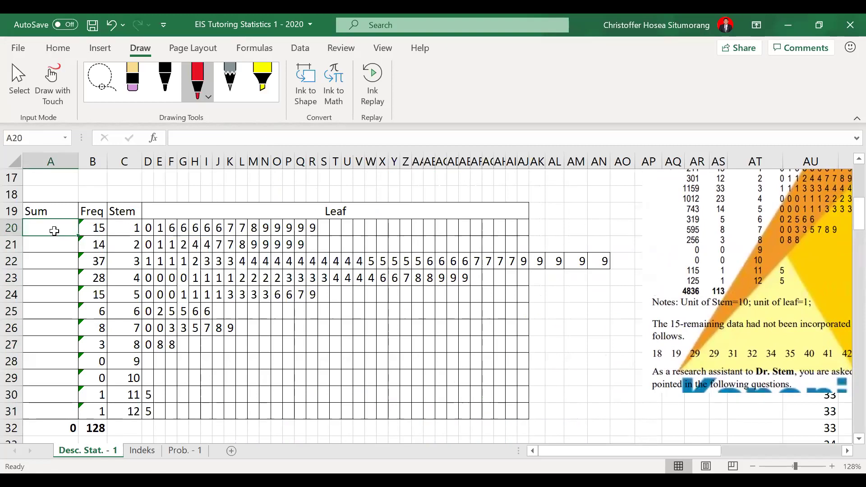
text(=()
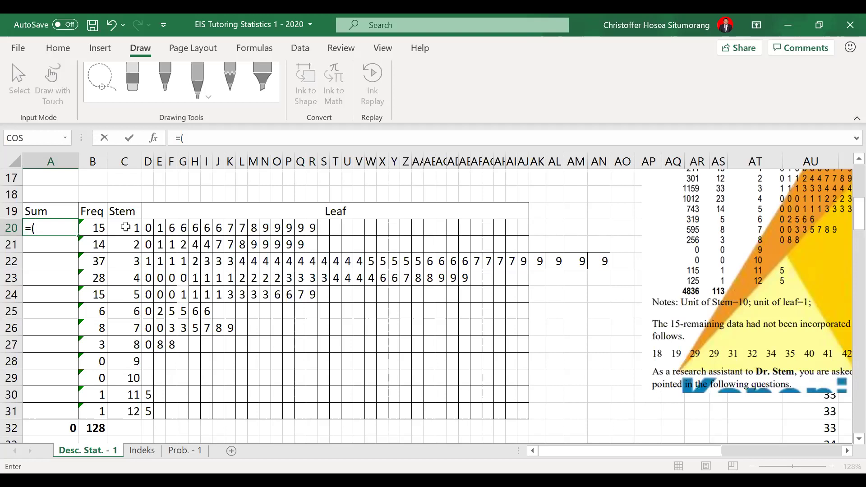
click(125, 227)
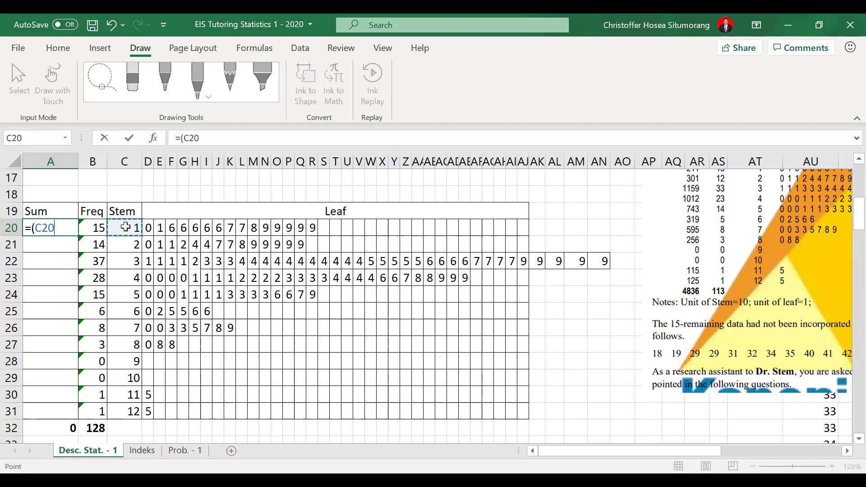
text(*)
click(97, 227)
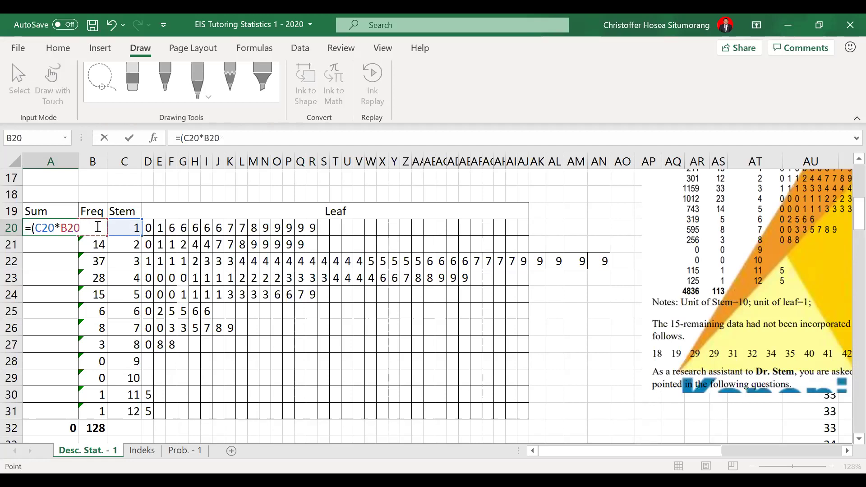
click(248, 138)
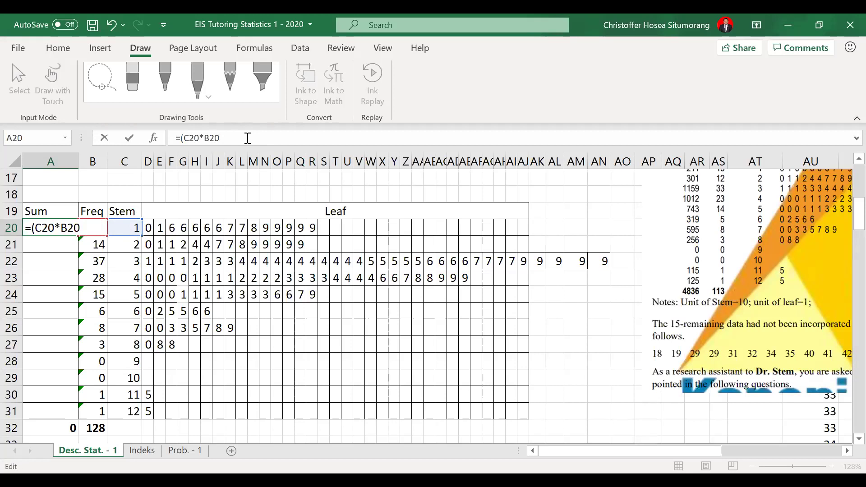
text(*10)
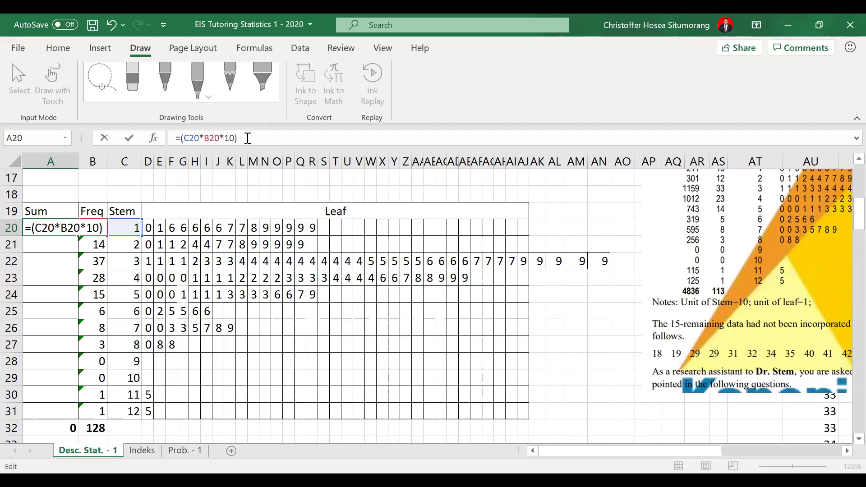
text(+()
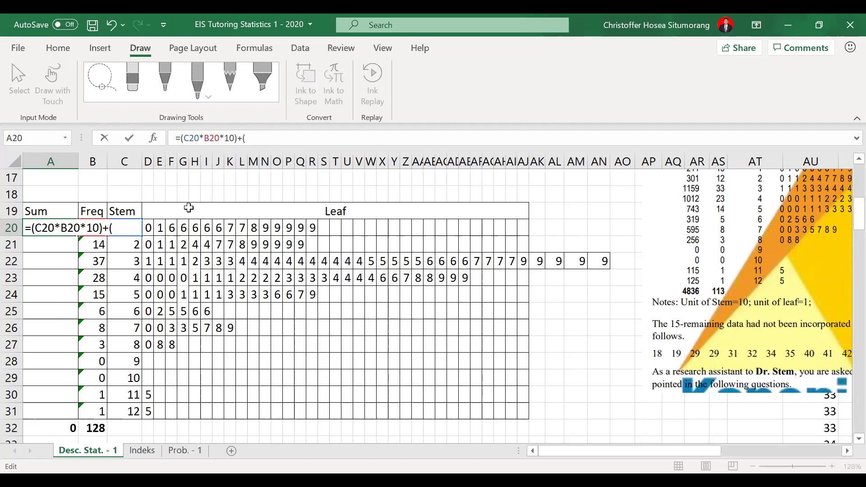
text(SUM()
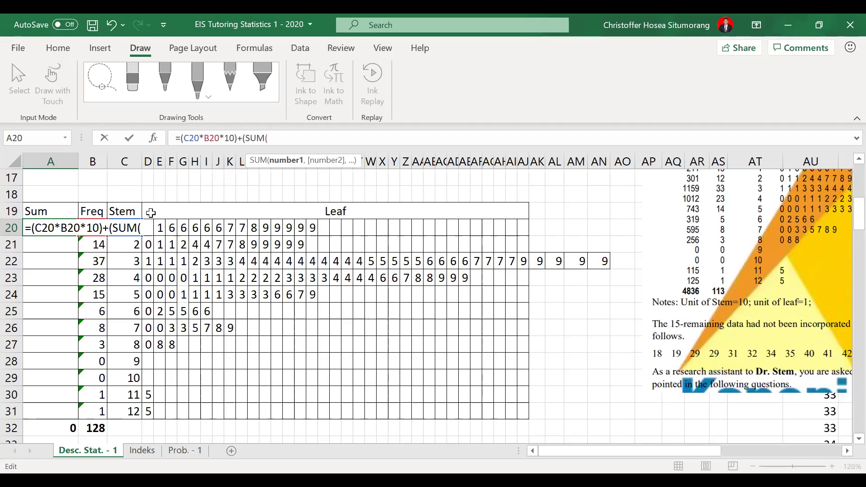
text(D1)
text(0)
drag(151, 235, 605, 231)
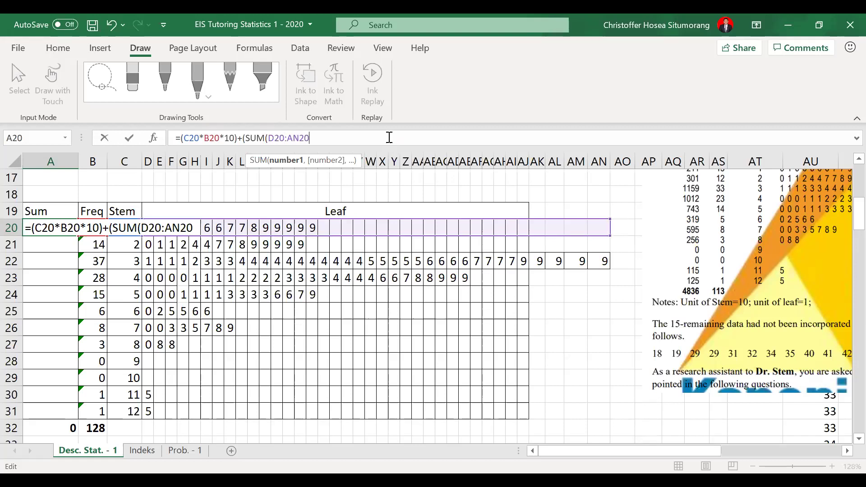
key(Return)
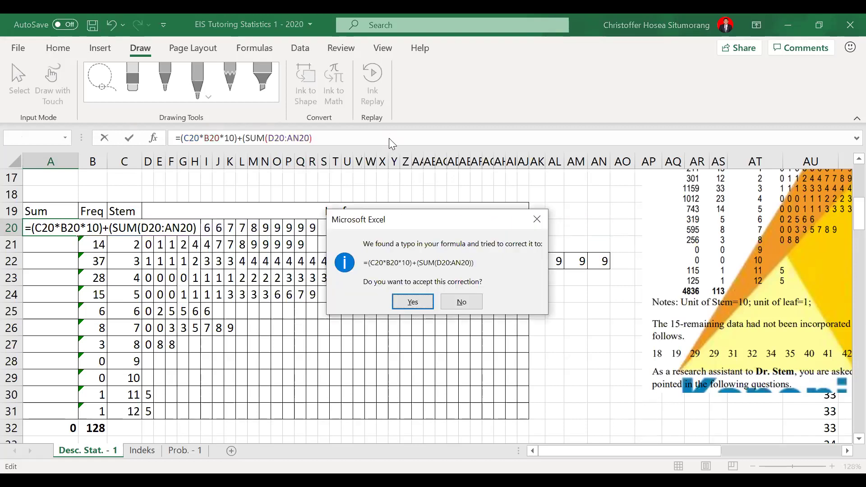
key(Return)
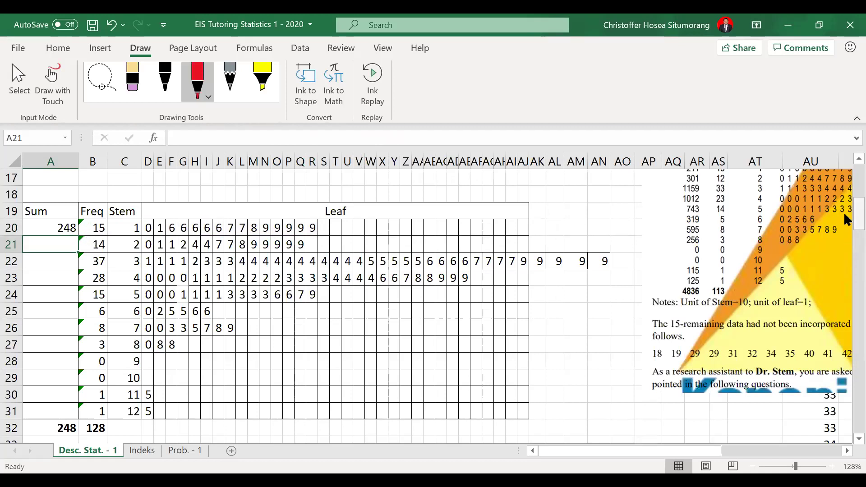
Step: Fill the A20 sum formula down the Sum column of the copied table to A31
scroll(848, 220, up, 1)
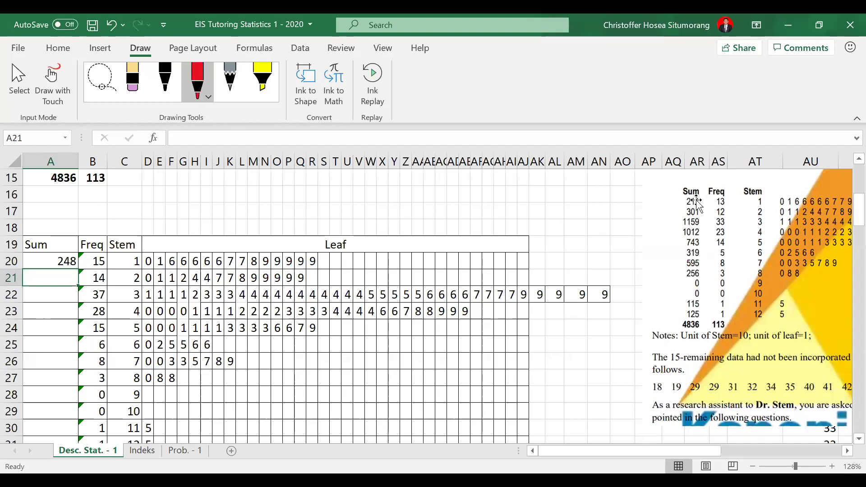
click(42, 309)
key(Down)
key(Down)
key(Down)
key(Down)
key(Down)
key(Down)
key(Down)
key(Down)
key(Down)
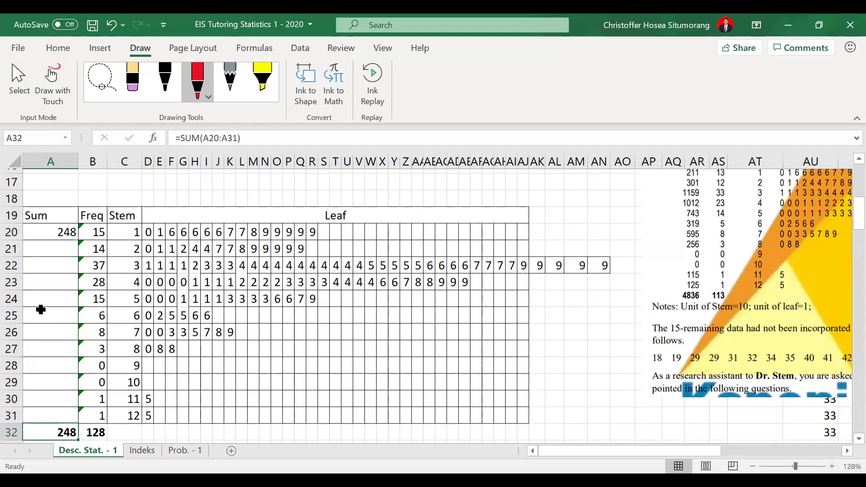
click(51, 226)
drag(78, 235, 67, 415)
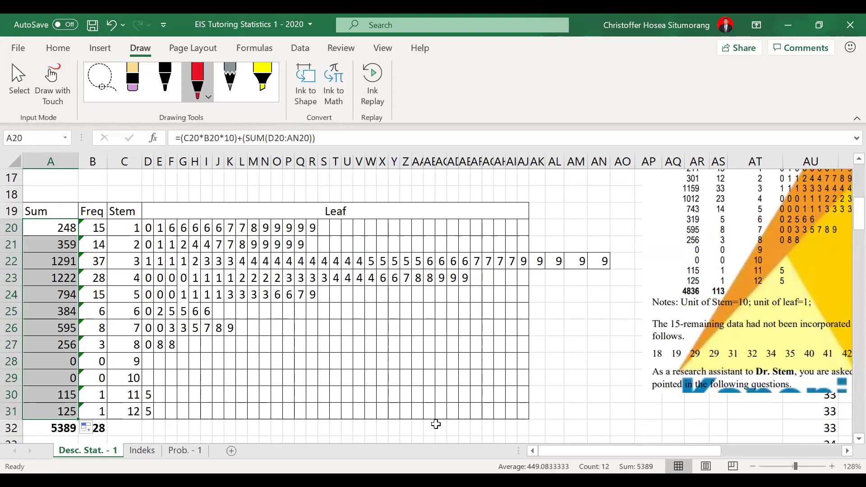
click(238, 428)
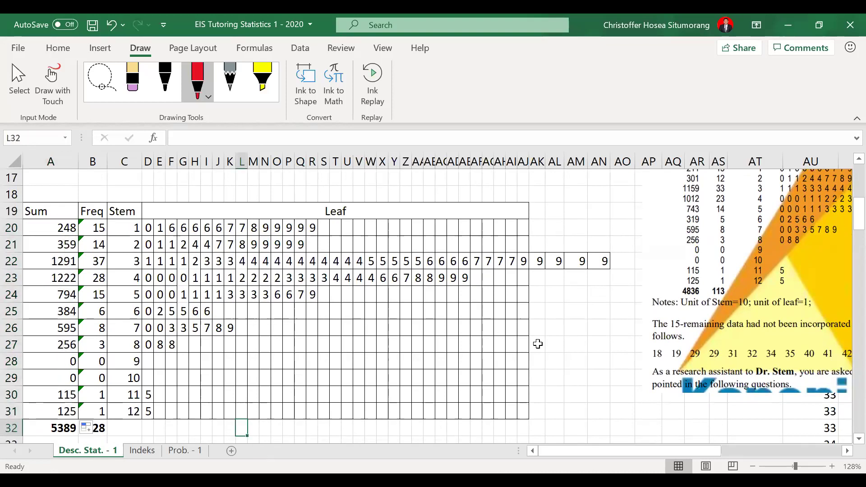
Step: Merge and center the Leaf header of the copied table across D19:AN19
drag(498, 210, 600, 210)
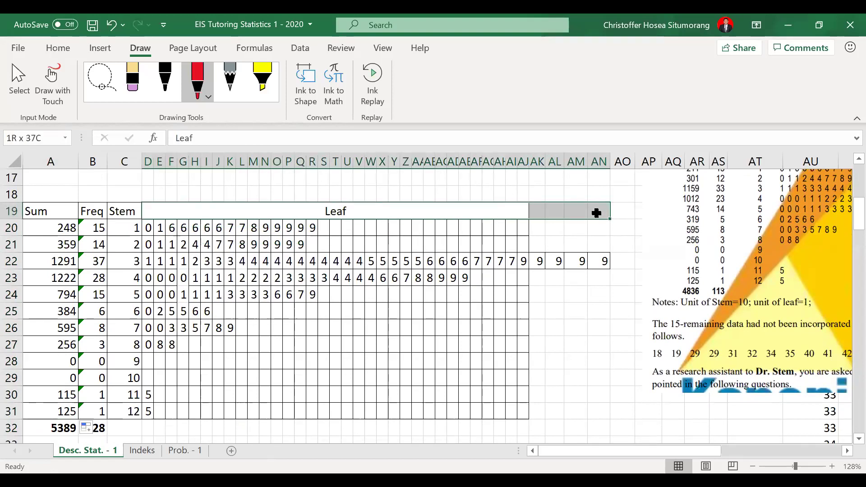
click(51, 50)
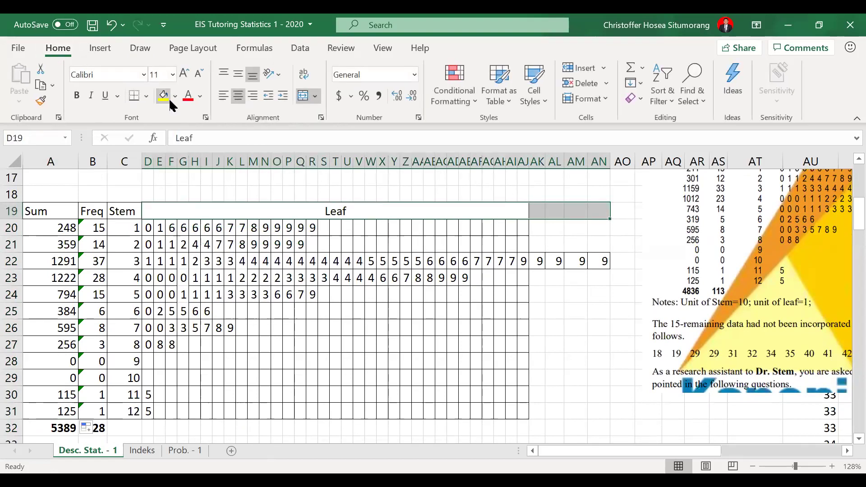
click(303, 96)
click(303, 96)
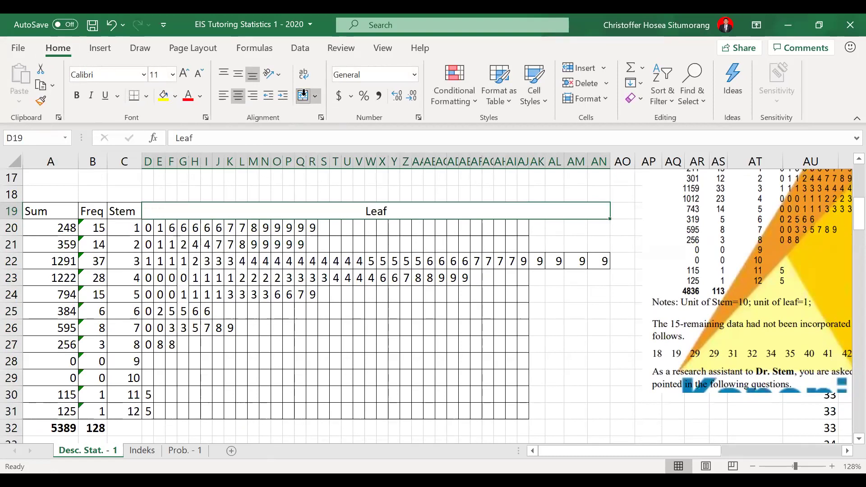
click(332, 321)
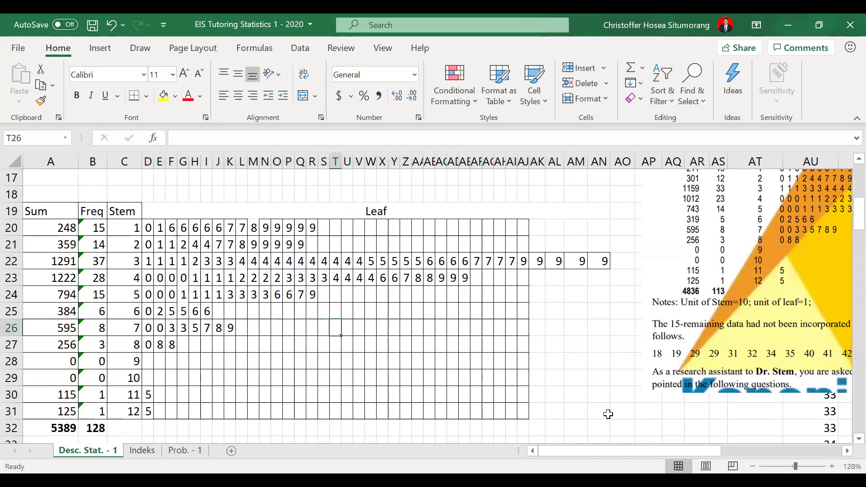
Step: Apply all borders to the copied stem-and-leaf table, A19:AN31
mouse_move(604, 412)
mouse_down()
mouse_move(409, 312)
mouse_move(71, 192)
mouse_move(77, 209)
mouse_move(60, 211)
mouse_up()
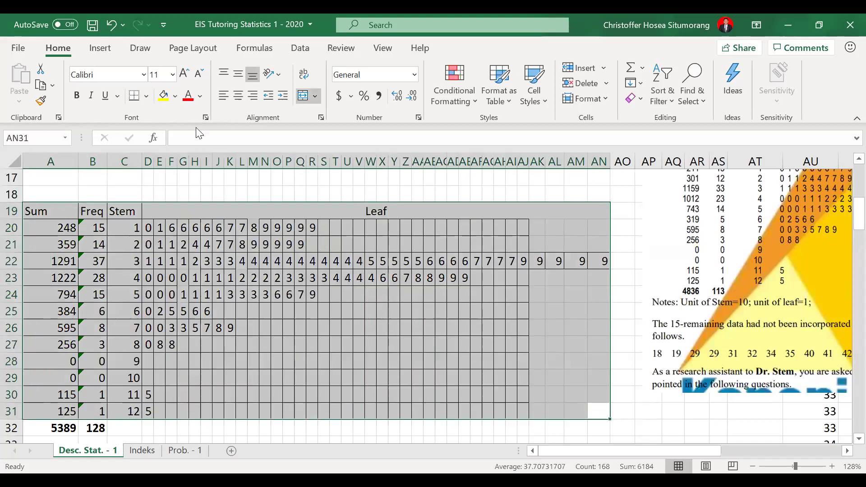
click(147, 97)
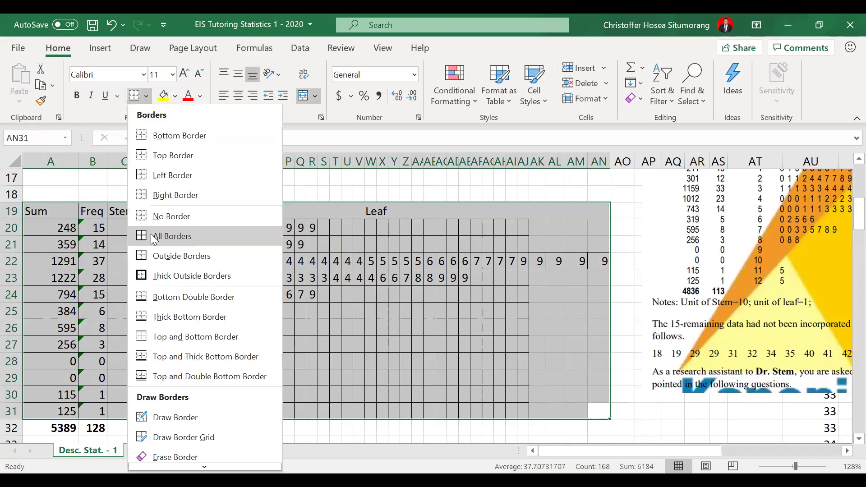
click(151, 234)
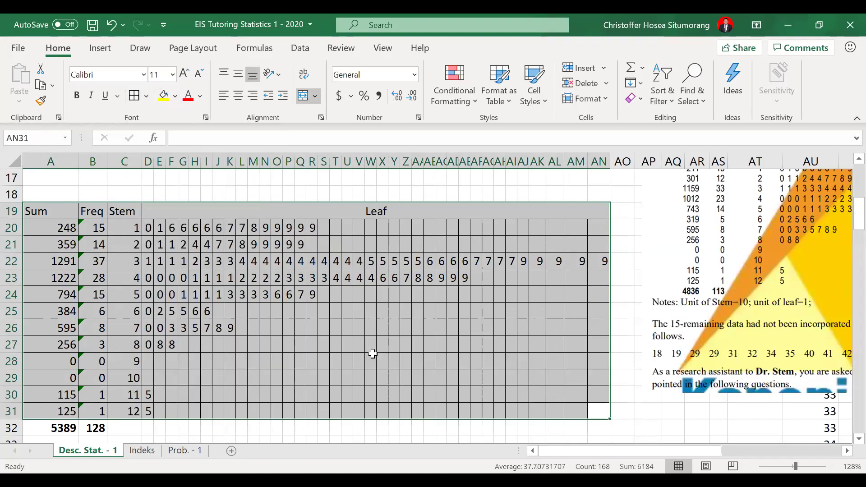
Step: Copy the bordered table to slide 5 of the PowerPoint presentation, positioning and enlarging it below the title
key(ctrl+c)
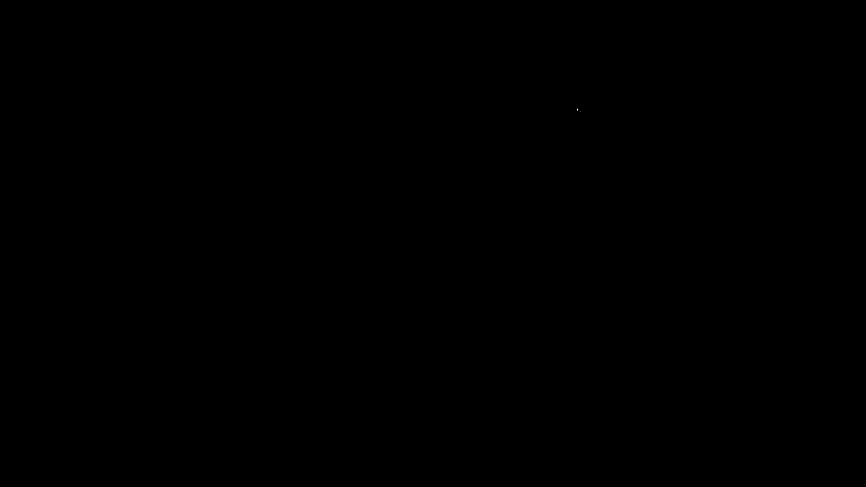
key(Escape)
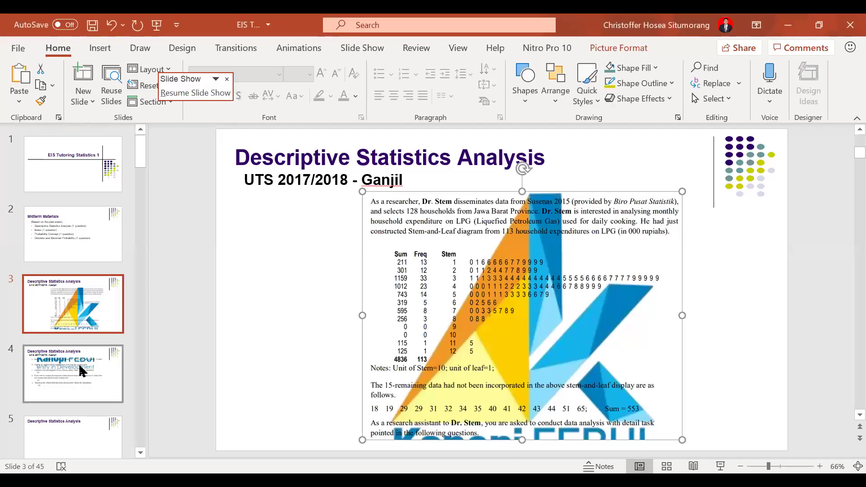
click(81, 371)
key(Down)
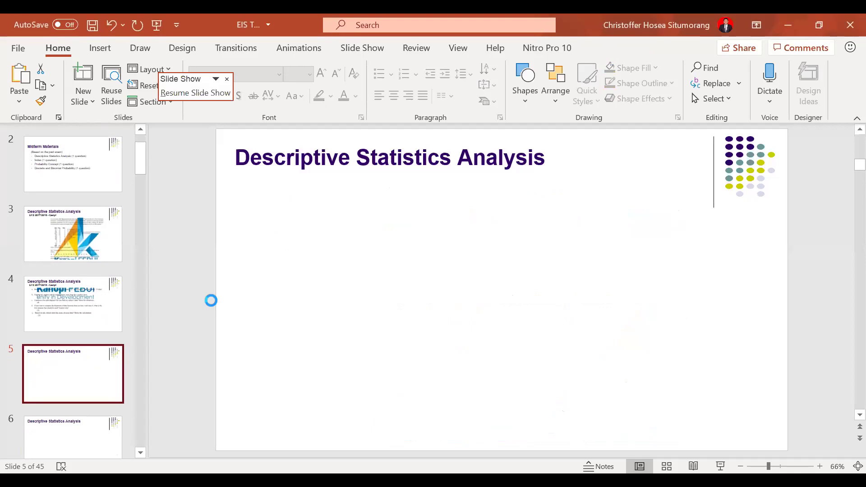
click(385, 306)
key(ctrl+v)
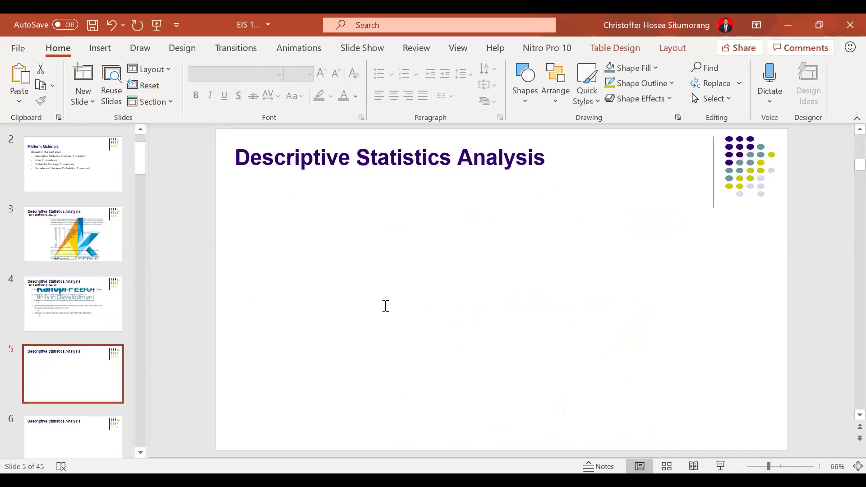
drag(485, 361, 389, 302)
drag(574, 302, 699, 375)
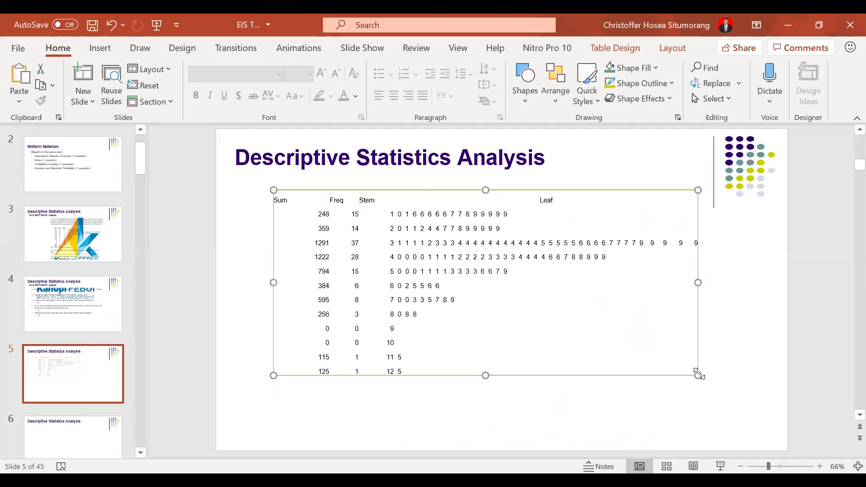
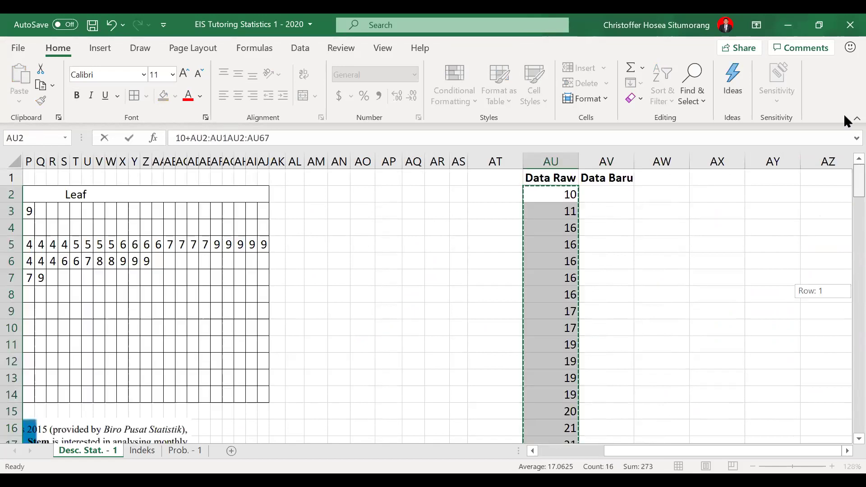
Step: Back in the Excel workbook, replace the mistaken formula text in AU2 under Data Raw with 10
click(684, 207)
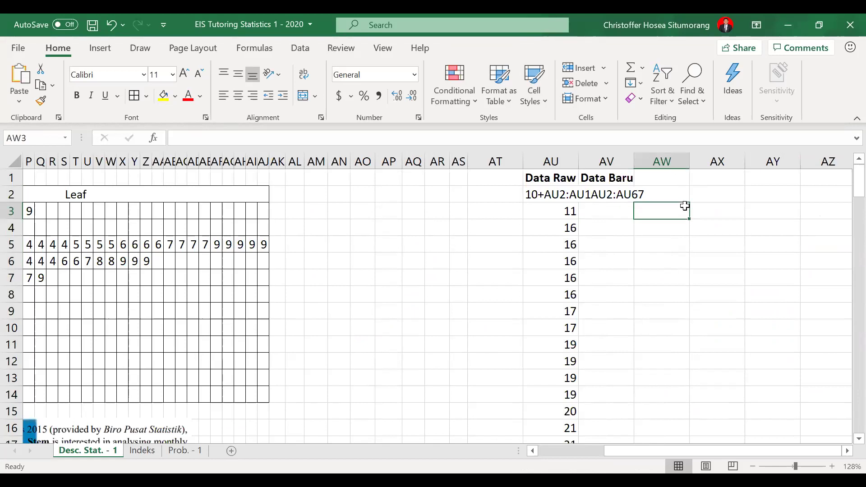
click(611, 193)
click(526, 195)
key(ctrl+Left)
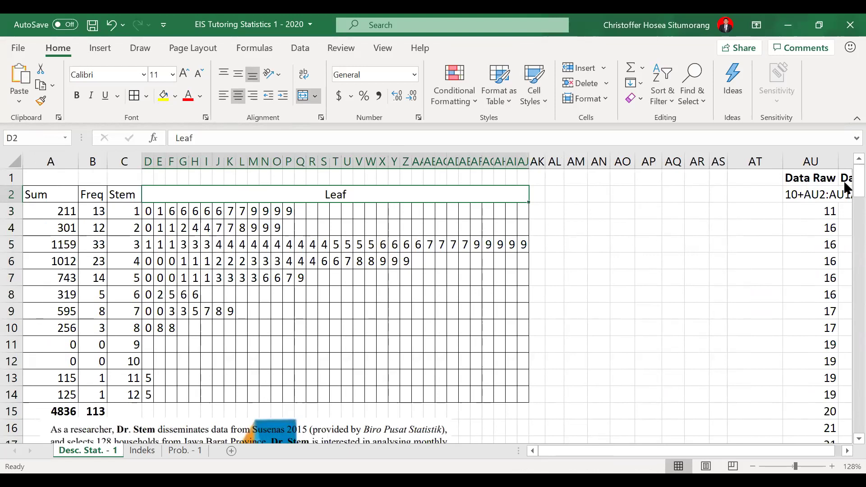
click(819, 194)
drag(271, 134, 77, 116)
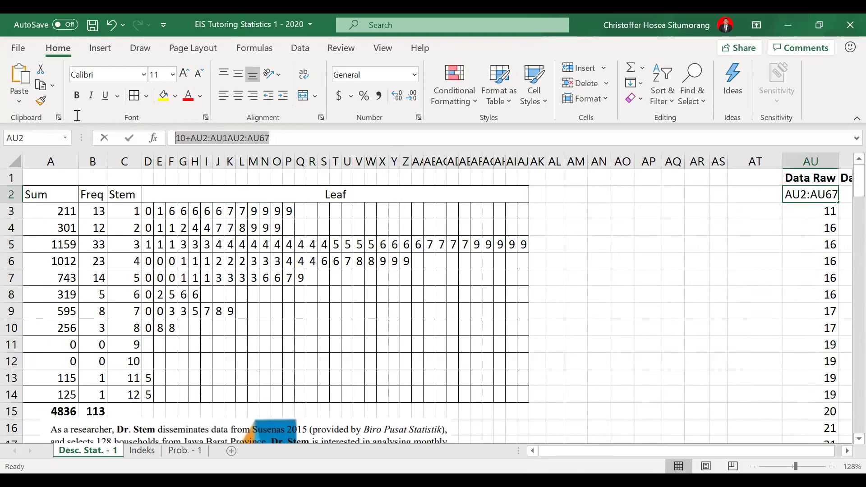
key(ctrl+x)
key(Return)
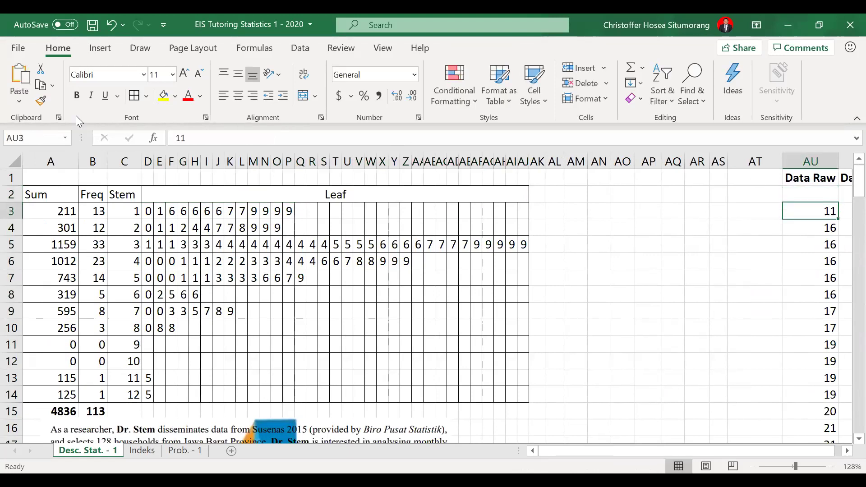
key(Up)
text(10)
key(Return)
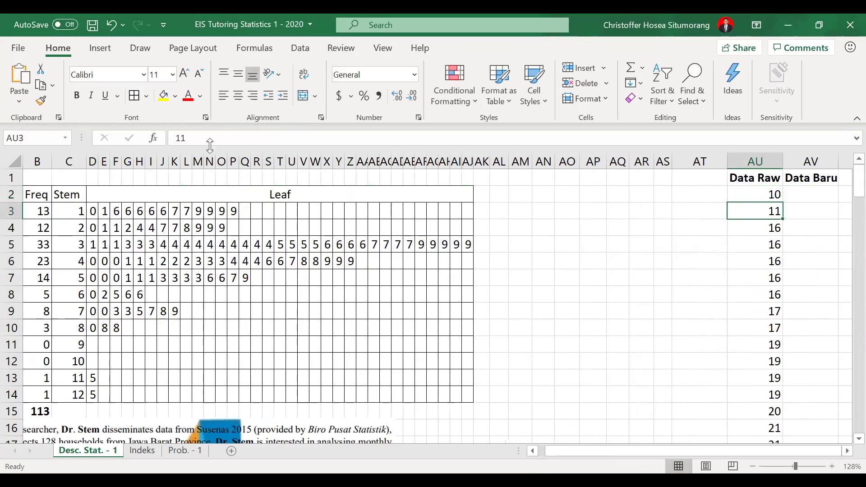
Step: Copy the Data Raw values AU2:AU114 into the Data Baru column starting at AV2
drag(755, 194, 747, 443)
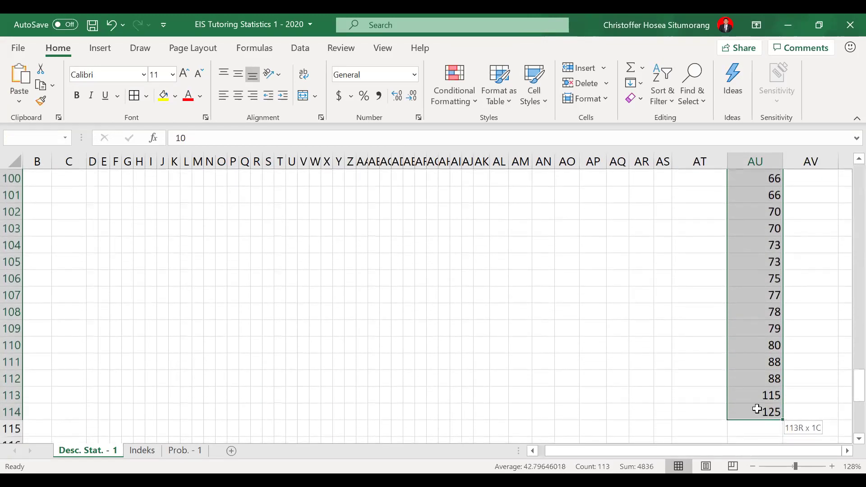
drag(758, 409, 758, 411)
key(ctrl+c)
click(797, 409)
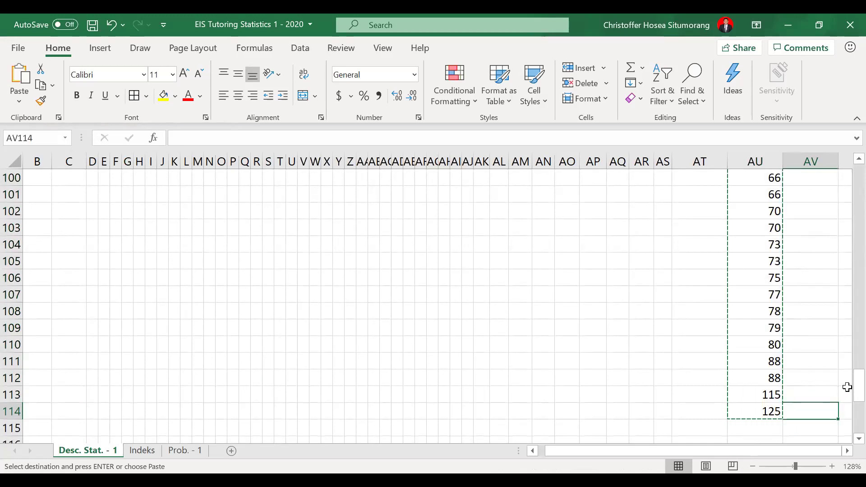
drag(847, 389, 848, 129)
click(827, 192)
key(ctrl+v)
click(521, 298)
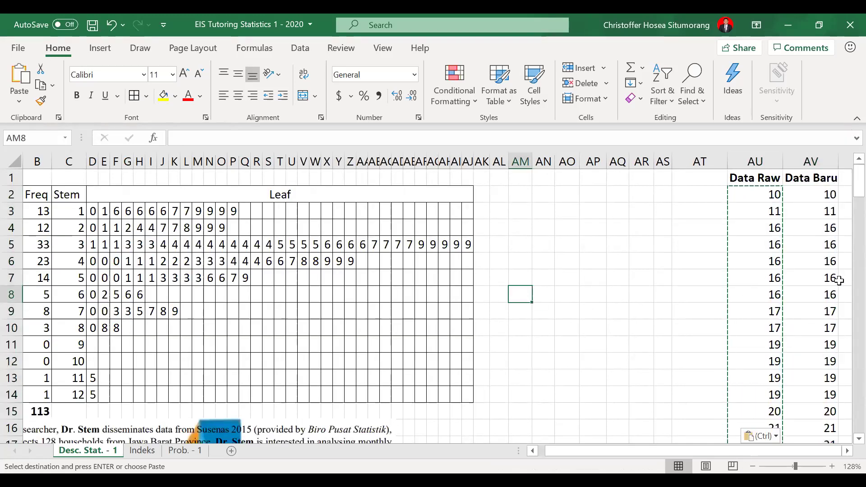
Step: Check the remaining values in the problem picture and move the Data Baru values from AV11 onward down two rows
drag(844, 189, 845, 225)
drag(622, 390, 584, 445)
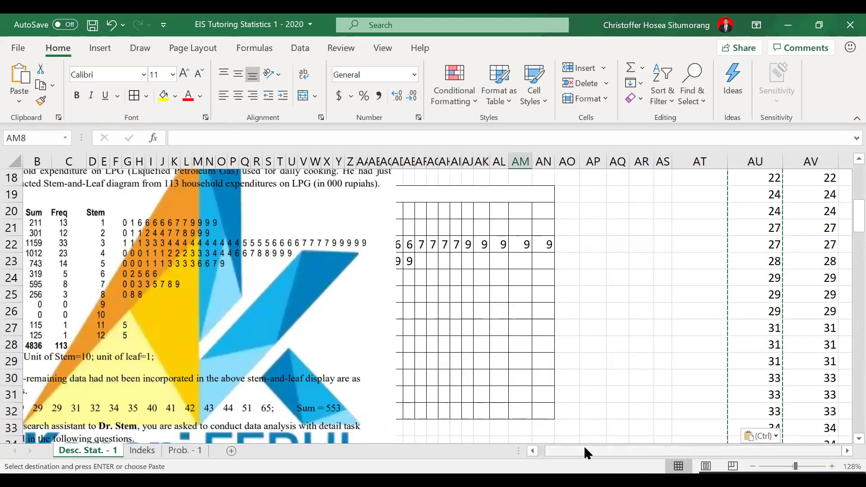
click(533, 451)
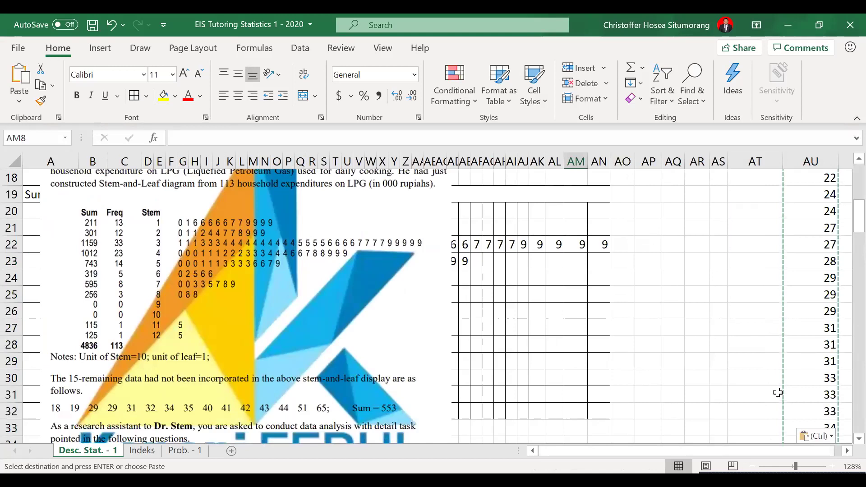
scroll(847, 194, right, 1)
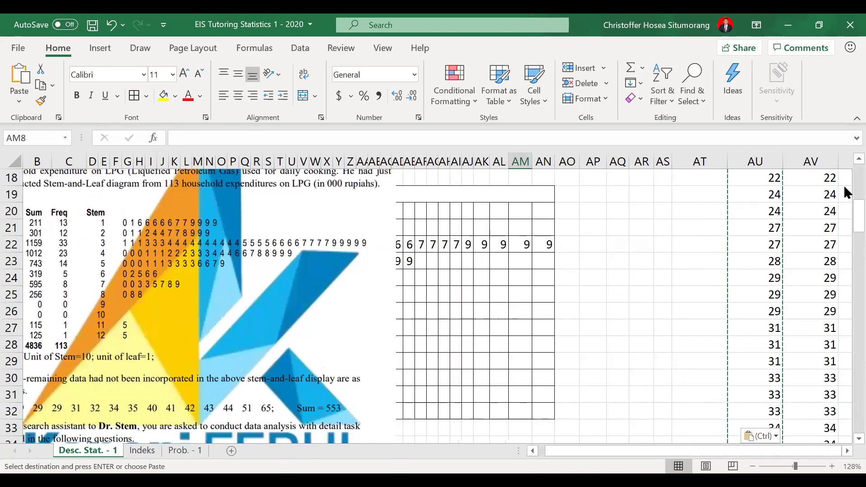
scroll(842, 203, up, 6)
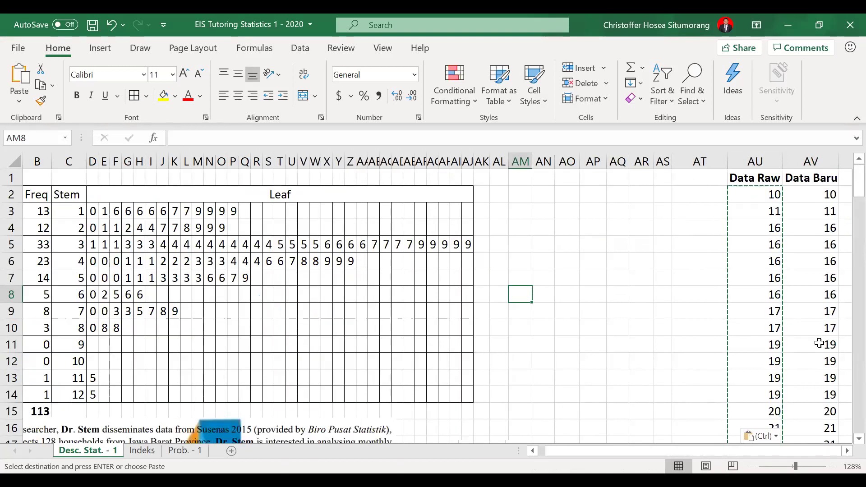
drag(824, 344, 815, 456)
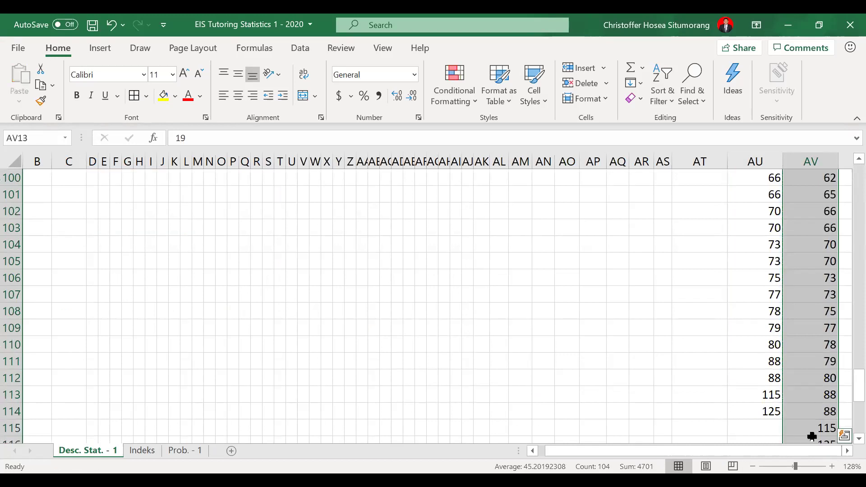
drag(857, 393, 845, 177)
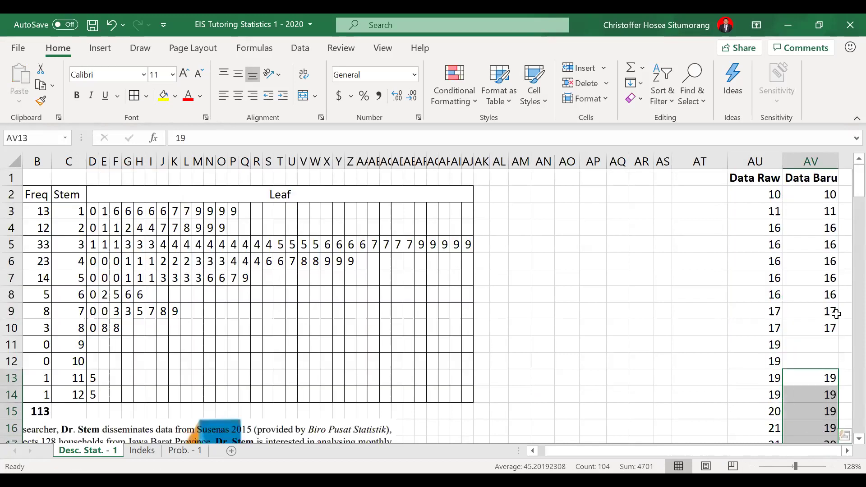
Step: Enter the additional values 18 and 19 in AV11 and AV12 of Data Baru
click(821, 344)
text(18)
key(Return)
text(19)
key(Return)
Step: Move the Data Baru values from AV26 onward down two rows so they start at AV28
drag(844, 193, 844, 225)
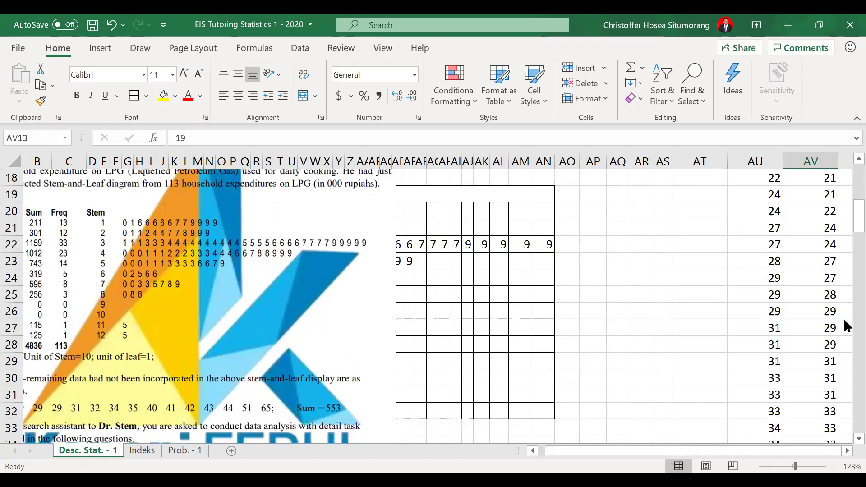
drag(814, 313, 796, 450)
drag(785, 403, 785, 440)
drag(845, 389, 845, 216)
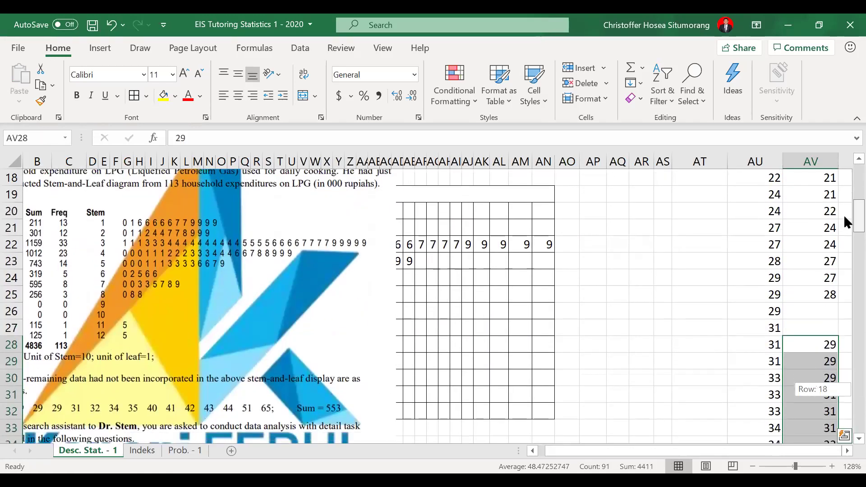
Step: Enter the two additional values of 29 in AV26 and AV27
click(816, 304)
text(29)
key(Return)
text(29)
key(ctrl+Return)
key(Return)
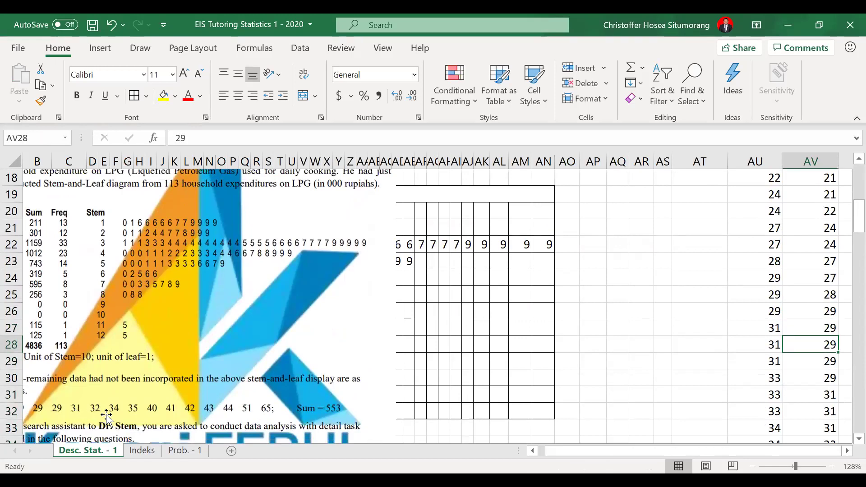
Step: Move the Data Baru values from AV31 onward down two rows so they start at AV33
drag(812, 393, 814, 461)
drag(818, 423, 817, 445)
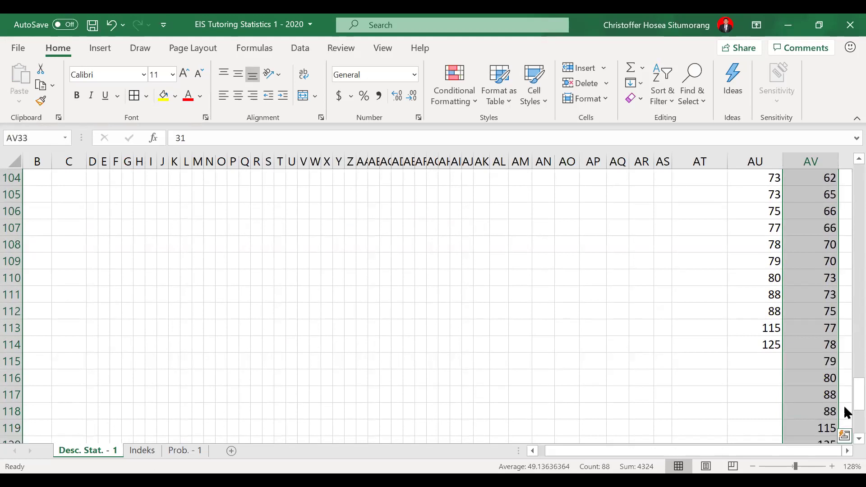
scroll(848, 270, up, 20)
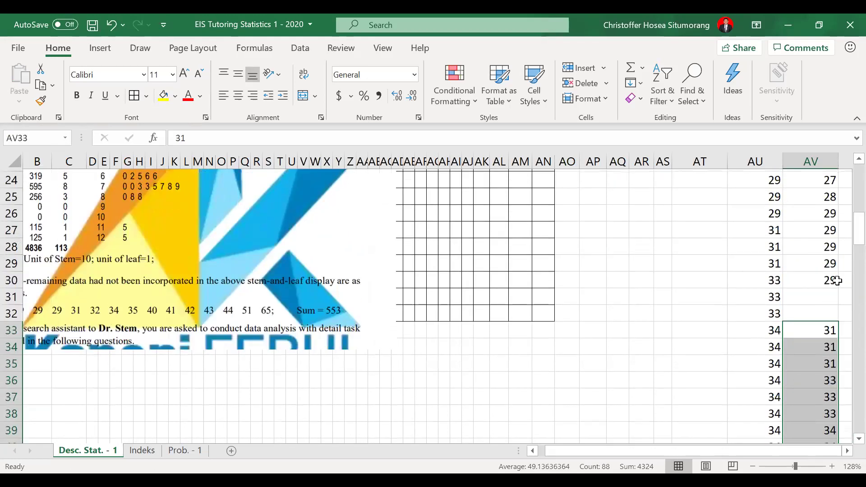
Step: Enter the additional value 31 in AV31
click(826, 294)
text(31)
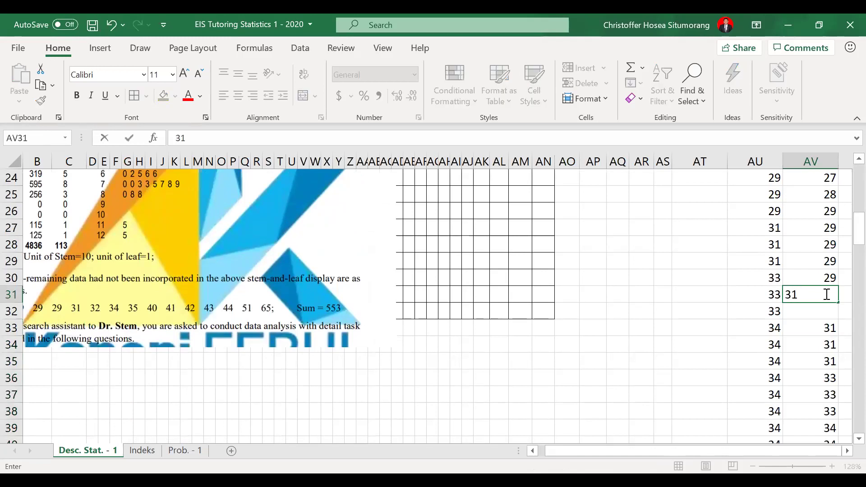
key(Return)
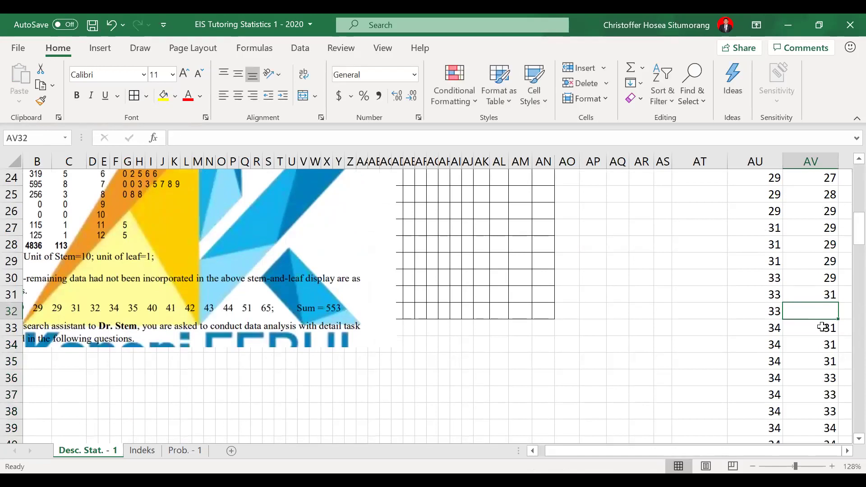
Step: Move the three 31 values in AV33:AV35 up one row and enter 32 in AV35
drag(824, 328, 822, 362)
drag(818, 322, 820, 307)
click(814, 361)
text(32)
key(Return)
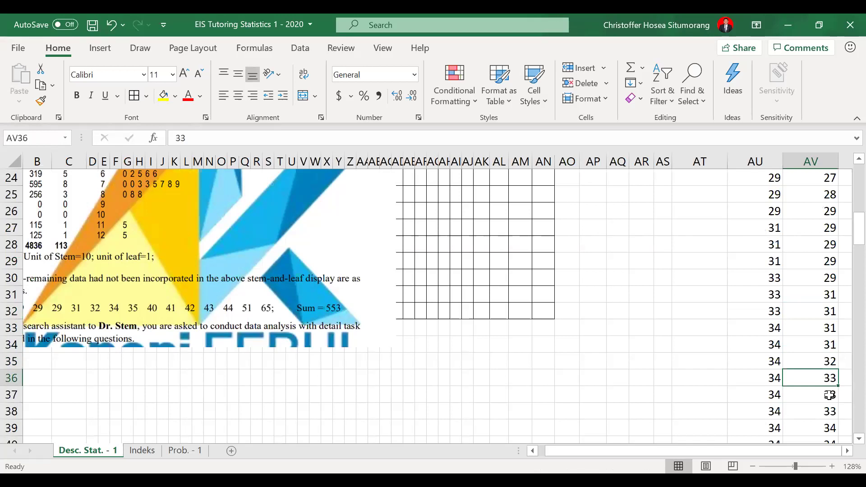
Step: Move the Data Baru values from AV49 onward down two rows and enter 34 in AV49 and 35 in AV50
key(Down)
key(Down)
key(Down)
key(Down)
key(Down)
key(Down)
key(Down)
key(Down)
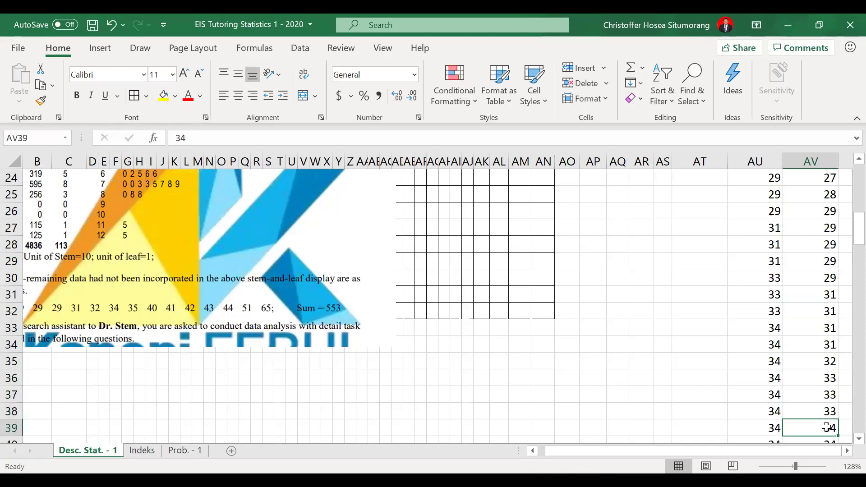
key(Down)
key(Down)
key(Down)
key(Down)
key(Down)
key(Down)
key(Down)
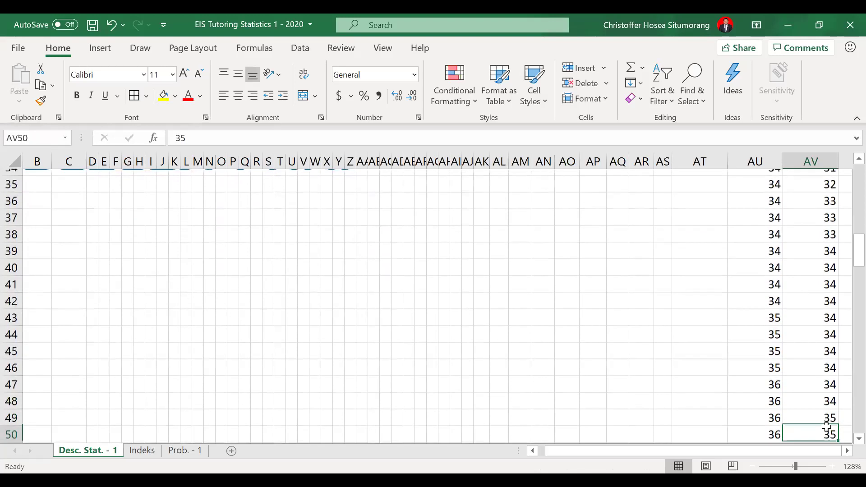
drag(820, 391, 785, 411)
drag(847, 411, 850, 272)
click(803, 313)
text(34)
key(Return)
text(35)
key(Return)
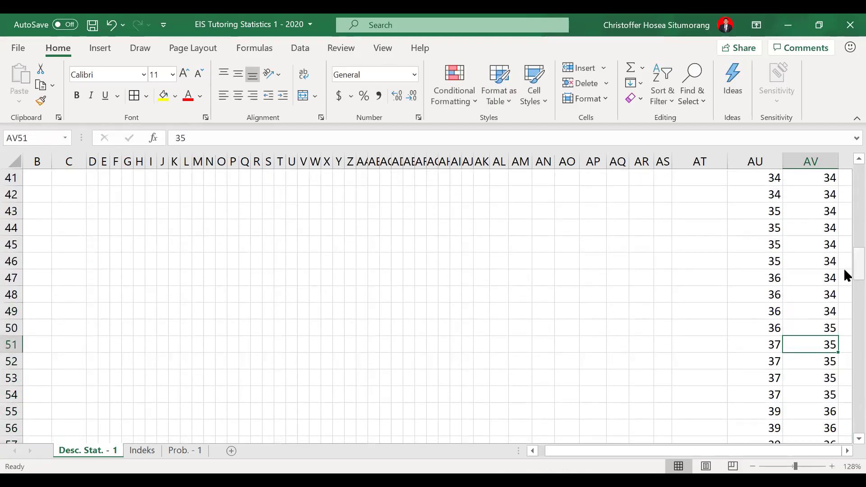
Step: Move the Data Baru values from AV71 onward down to start at AV76 and enter 40 in AV71
drag(845, 270, 846, 312)
click(821, 328)
text(40)
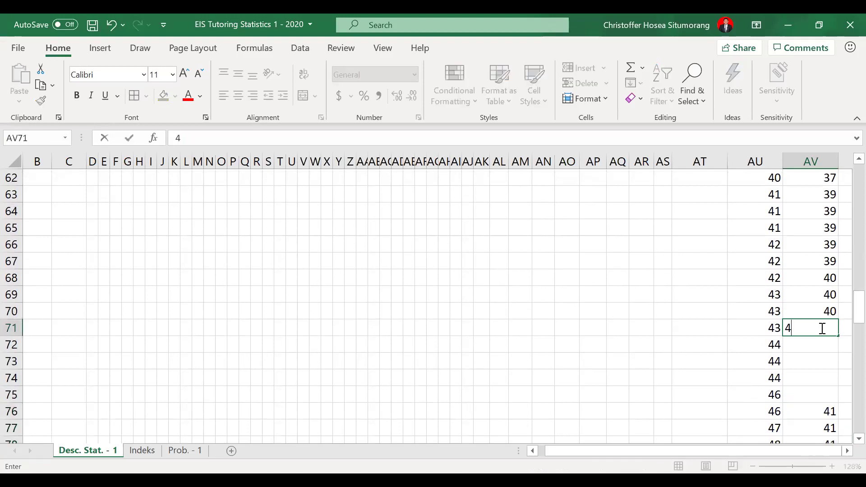
key(Return)
Step: Move the three 41 values from AV76:AV78 up to AV72:AV74 and enter the additional 41 in AV75
key(Return)
key(Return)
key(Return)
key(Return)
key(Return)
key(Return)
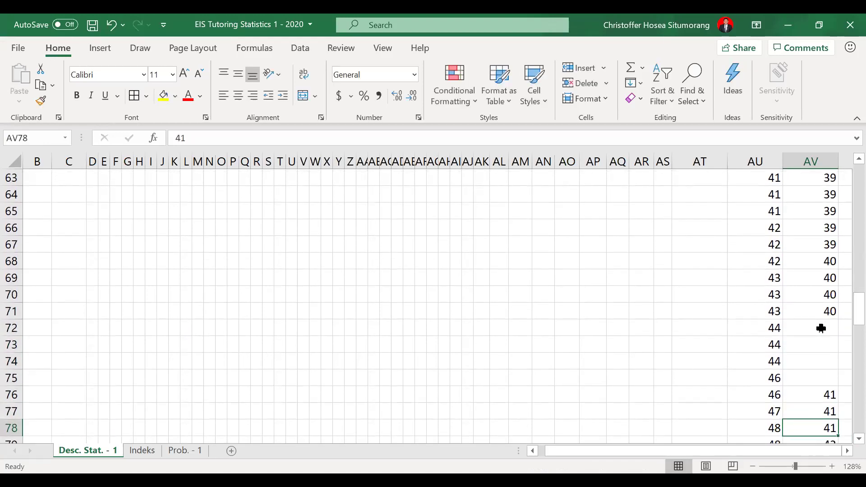
mouse_move(809, 388)
mouse_down()
mouse_move(808, 444)
mouse_move(808, 381)
mouse_up()
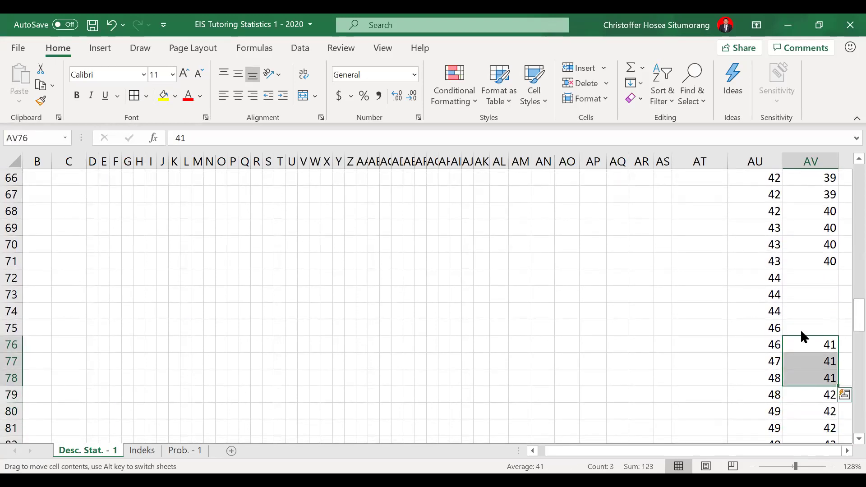
drag(804, 337, 805, 271)
click(808, 328)
text(41)
key(Return)
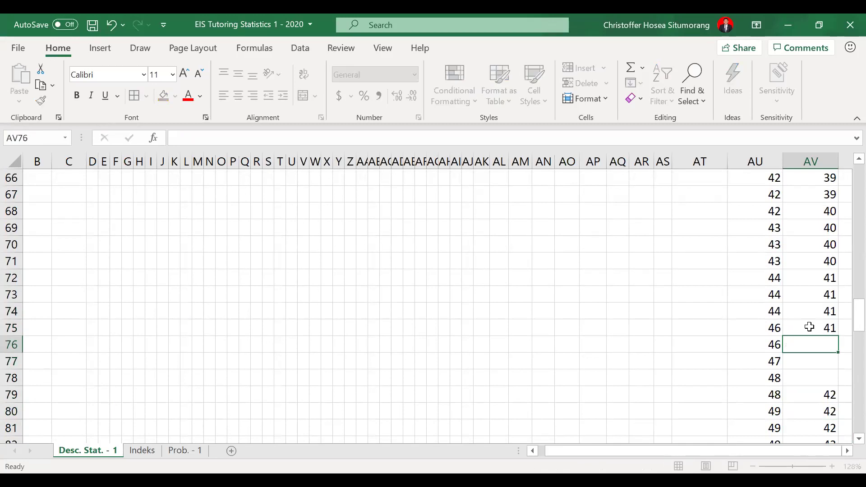
Step: Enter 42 in AV76 and move the three 42 values from AV79:AV81 up to AV77:AV79
mouse_move(844, 320)
mouse_down()
mouse_move(844, 224)
mouse_move(845, 326)
mouse_up()
text(42)
key(Return)
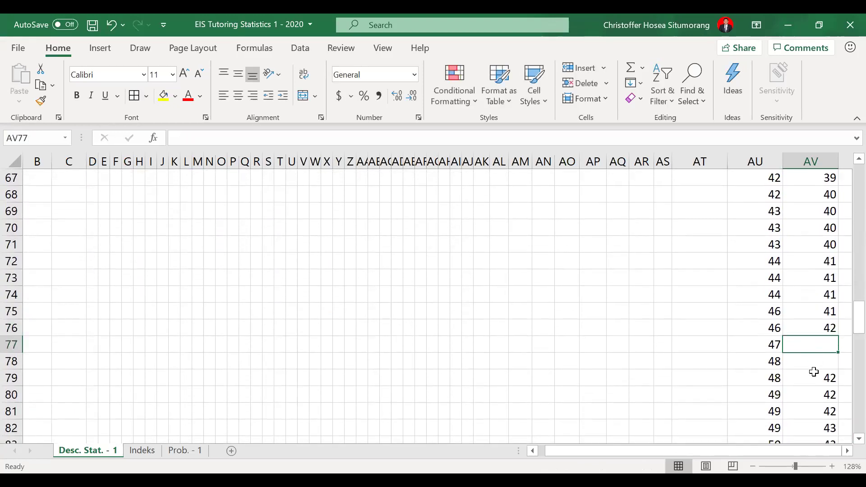
drag(814, 373, 827, 412)
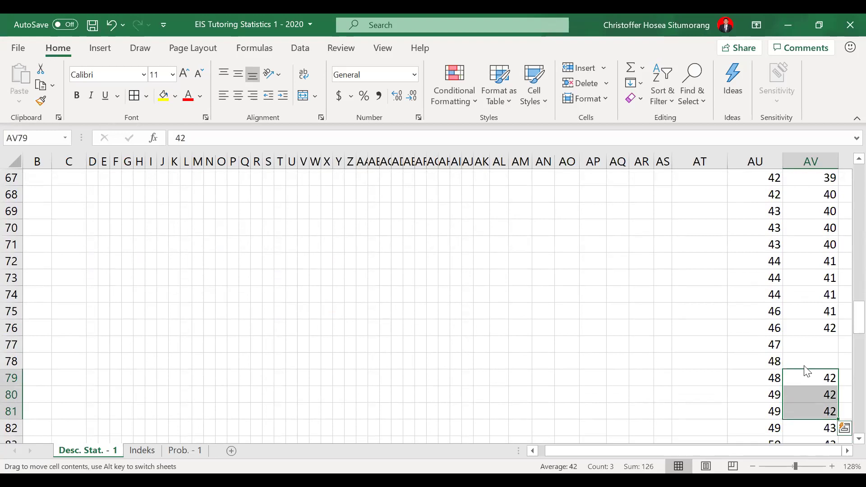
drag(807, 356, 806, 322)
Step: Enter 43 in AV80 and move the three existing 43 values up one row to AV81:AV83
click(814, 395)
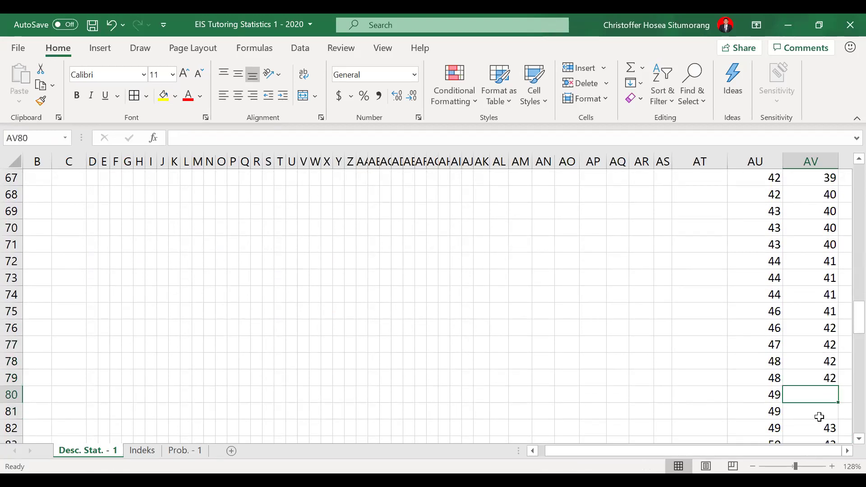
text(43)
key(Return)
key(Down)
key(Down)
key(Down)
key(Down)
key(Down)
drag(815, 396, 814, 336)
Step: Enter the additional value 44 in AV84
click(812, 395)
text(44)
key(Return)
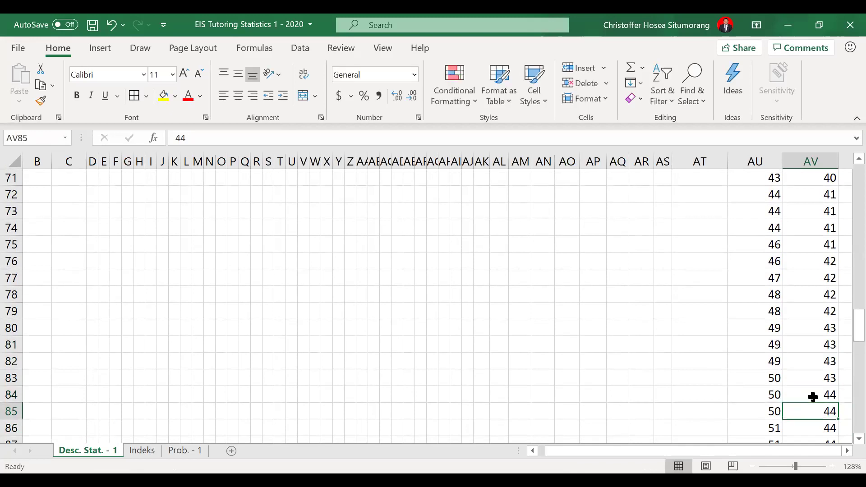
Step: Move the Data Baru values from AV99 onward down two rows to AV101 and enter 51 in AV99
drag(844, 329, 848, 398)
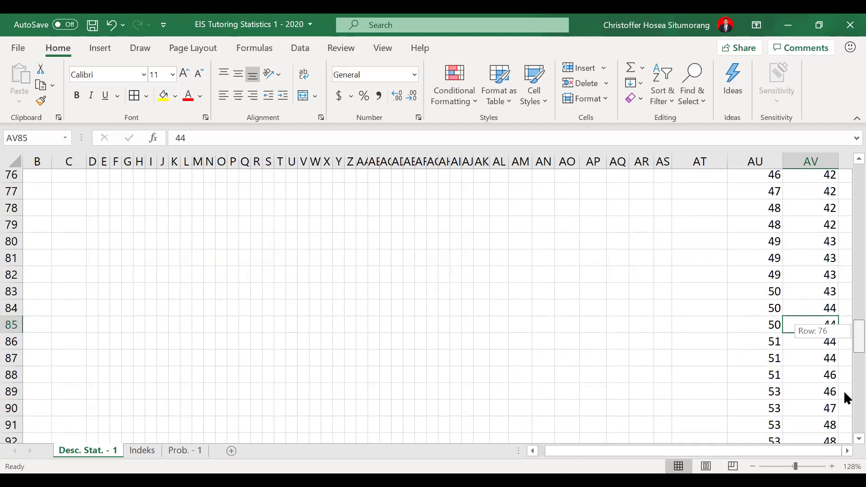
drag(845, 429, 845, 374)
drag(812, 347, 845, 369)
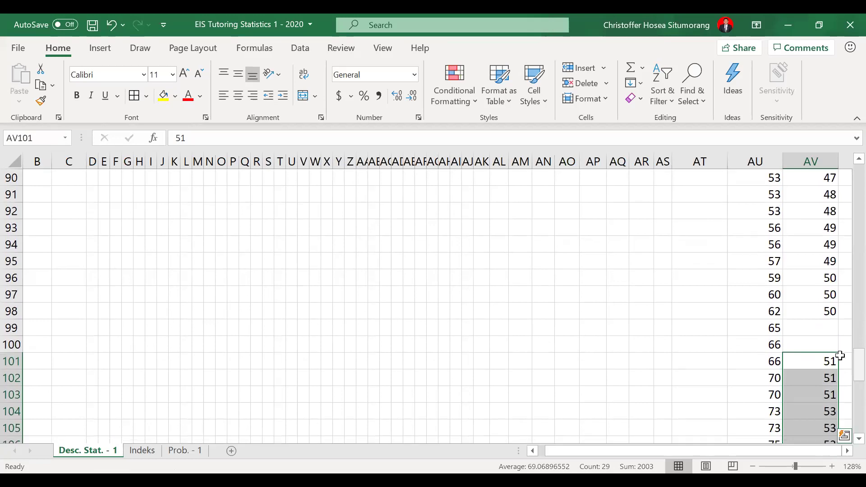
click(821, 333)
text(51)
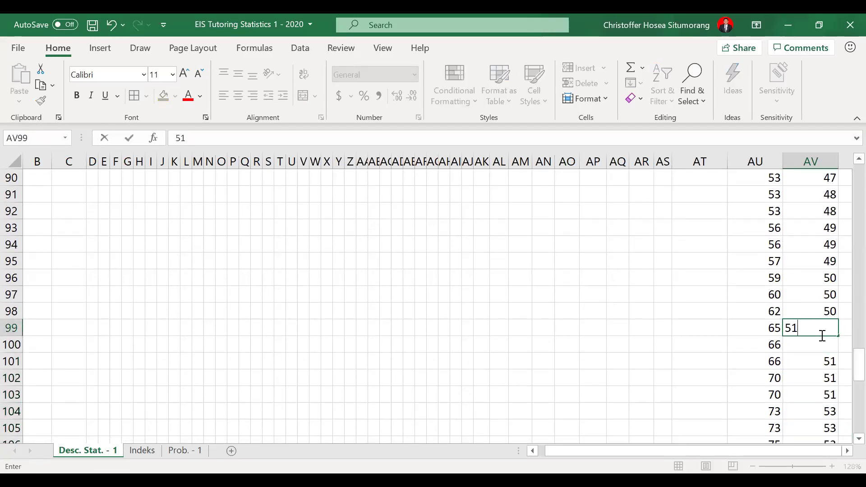
key(Return)
Step: Move the values 51 through 62 in AV101:AV113 up one row so they start at AV100
key(Return)
drag(821, 364, 826, 394)
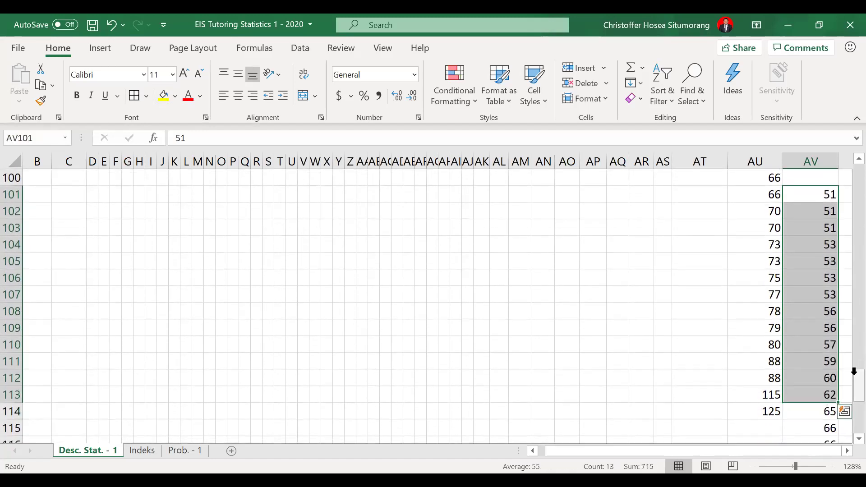
scroll(853, 364, up, 1)
drag(820, 242, 845, 348)
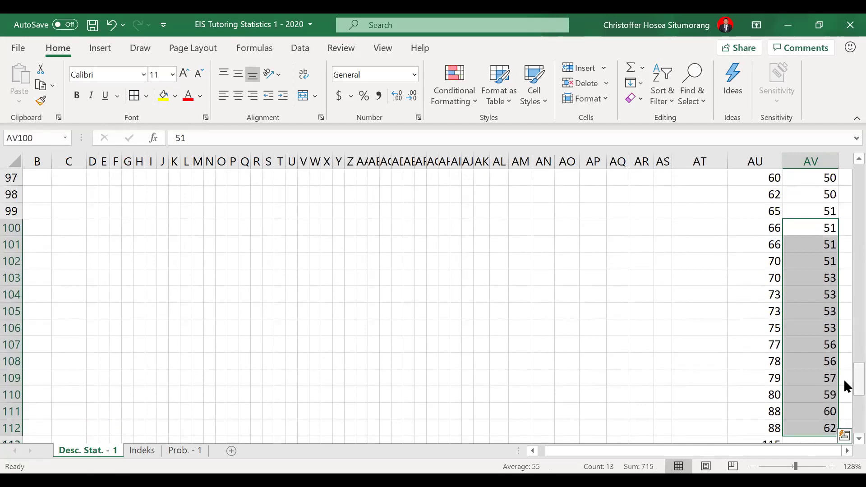
Step: Enter the additional value 65 in AV113
scroll(839, 389, down, 1)
click(808, 392)
text(65)
key(Return)
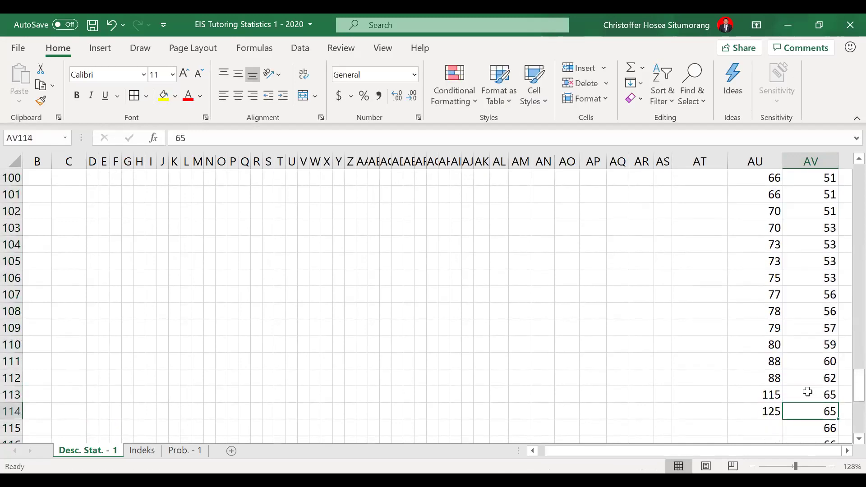
Step: Insert a Box and Whisker chart of the Data Baru values AV2:AV129 and place it beside the stem-and-leaf table
click(766, 392)
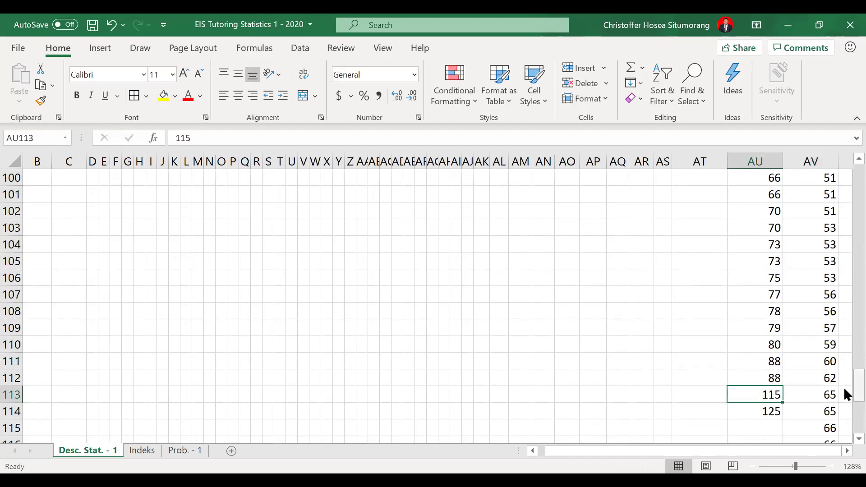
drag(848, 395, 846, 169)
drag(812, 195, 815, 345)
drag(810, 462, 848, 169)
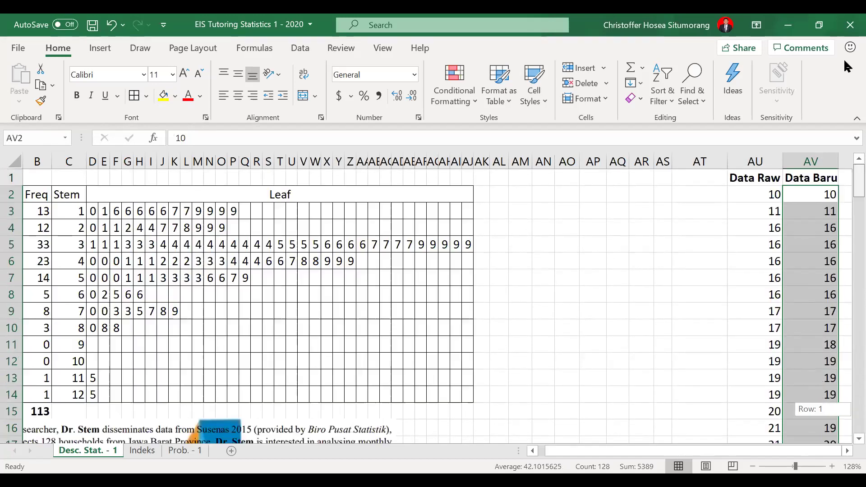
click(113, 46)
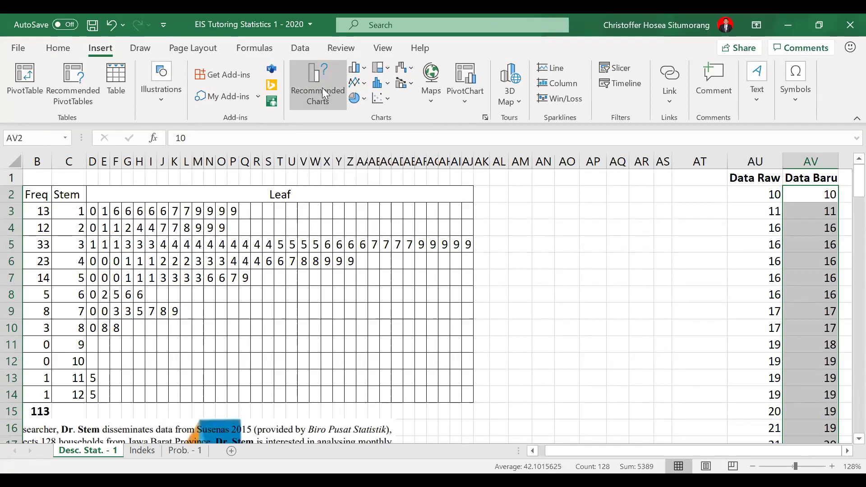
click(322, 87)
click(317, 69)
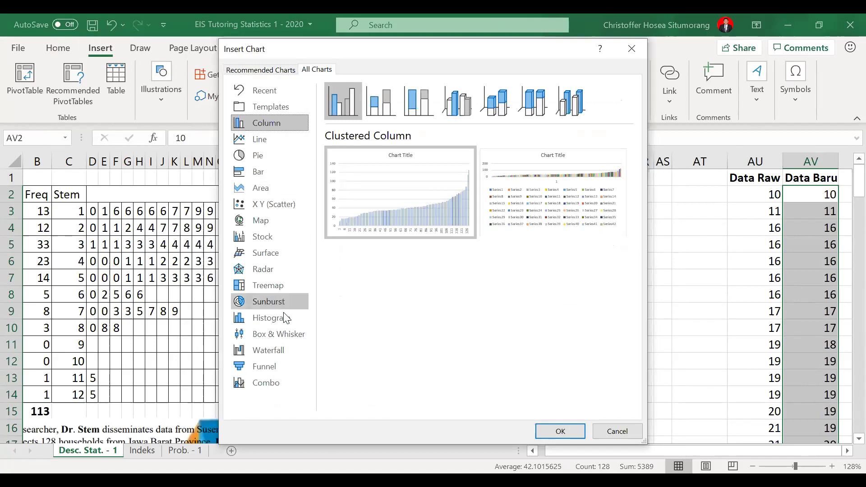
click(283, 335)
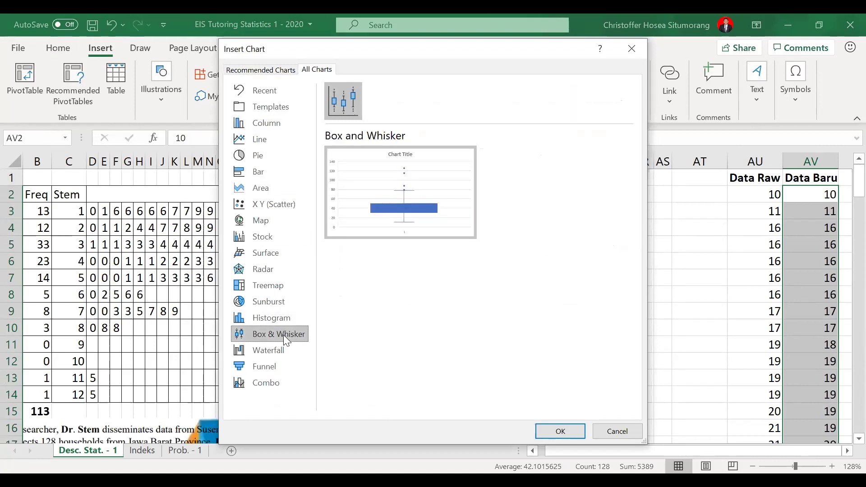
mouse_move(442, 184)
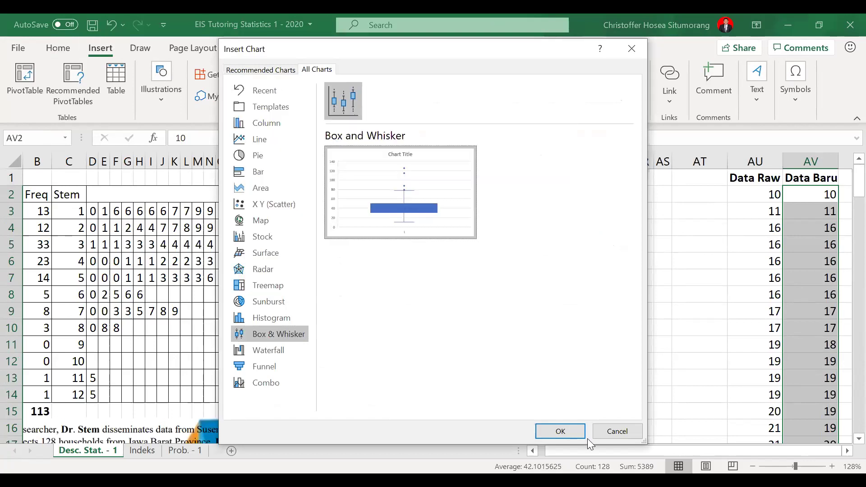
click(560, 431)
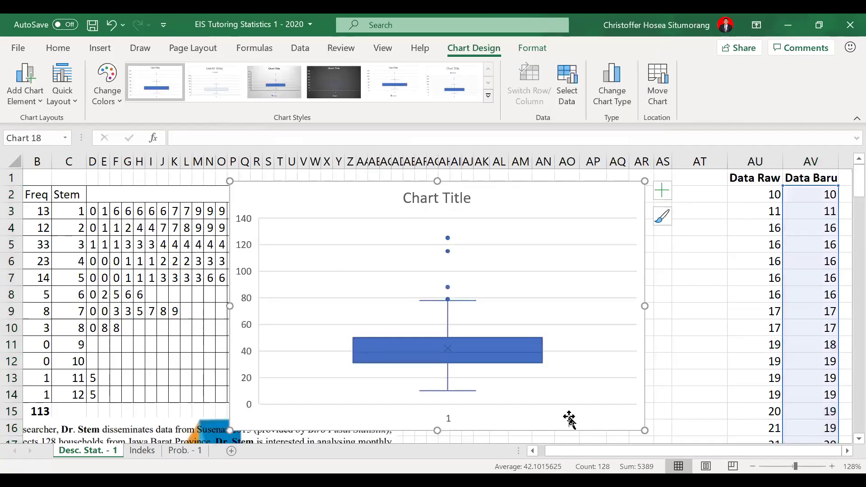
ctrl+click(550, 366)
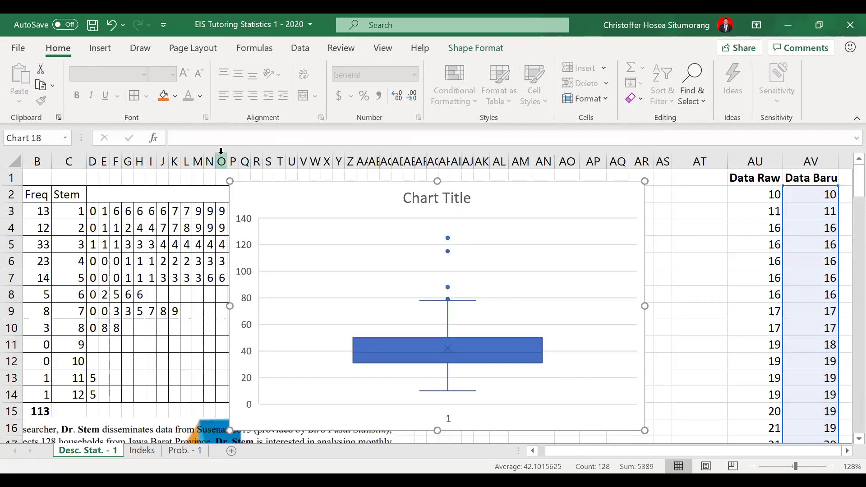
drag(373, 184, 635, 185)
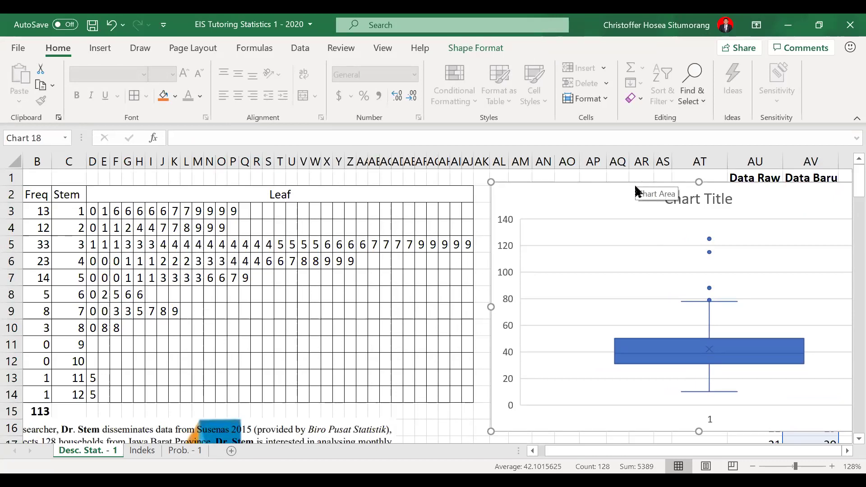
Step: Handwrite Q3 and Q1 in red beside the box's upper and lower edges and bracket them with the label IQR
drag(595, 332, 609, 343)
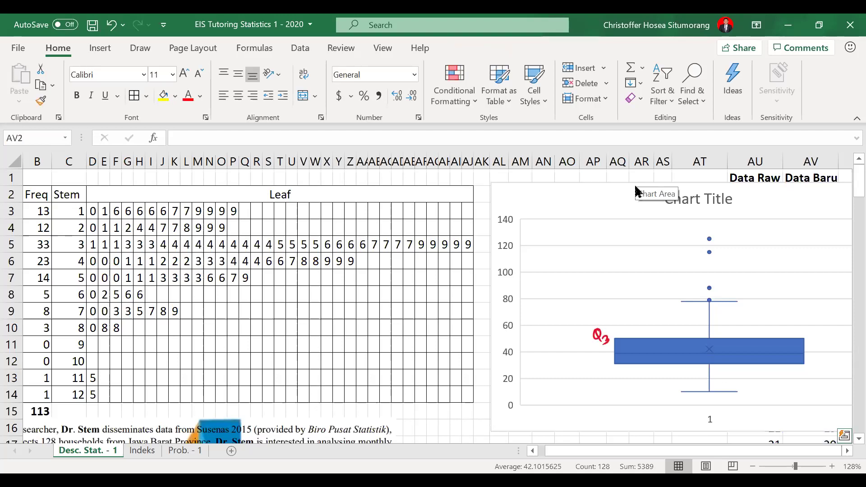
drag(599, 367, 608, 380)
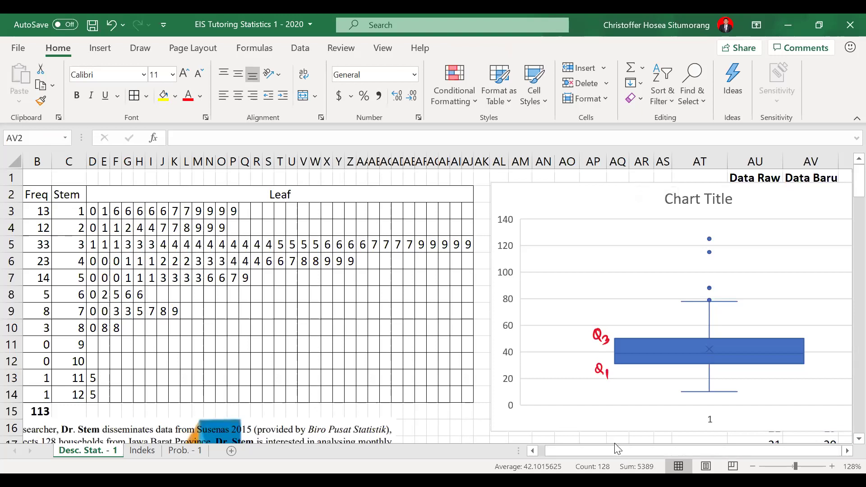
mouse_move(587, 334)
mouse_down()
mouse_move(579, 364)
mouse_move(590, 371)
mouse_up()
mouse_move(554, 346)
mouse_down()
mouse_move(553, 354)
mouse_move(561, 346)
mouse_move(567, 353)
mouse_up()
drag(568, 354, 574, 353)
Step: Change the chart title to "Box Plot"
click(685, 205)
drag(667, 199, 736, 200)
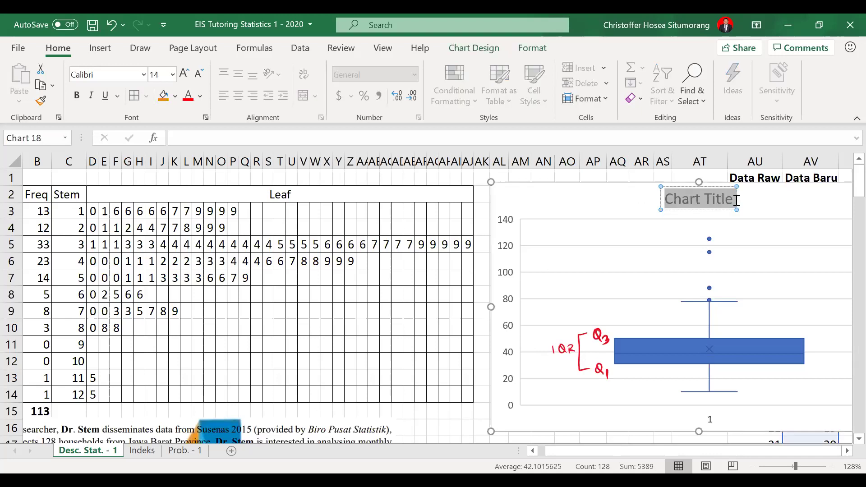
text(Box Plot)
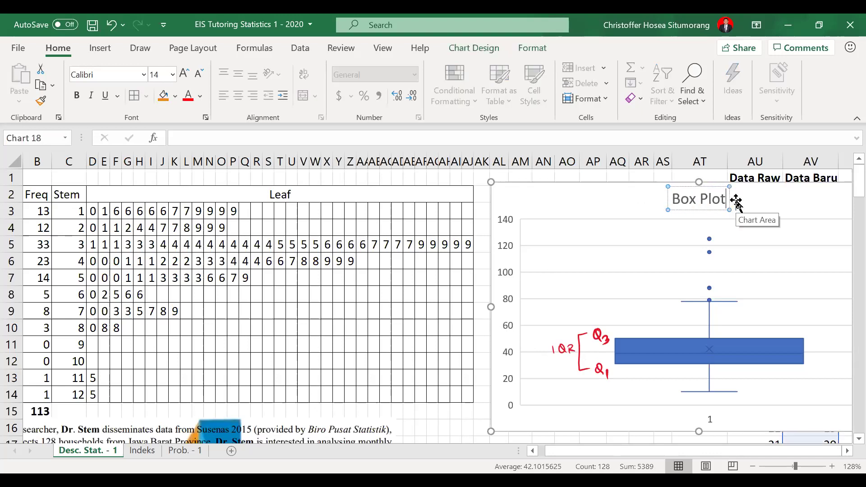
click(587, 186)
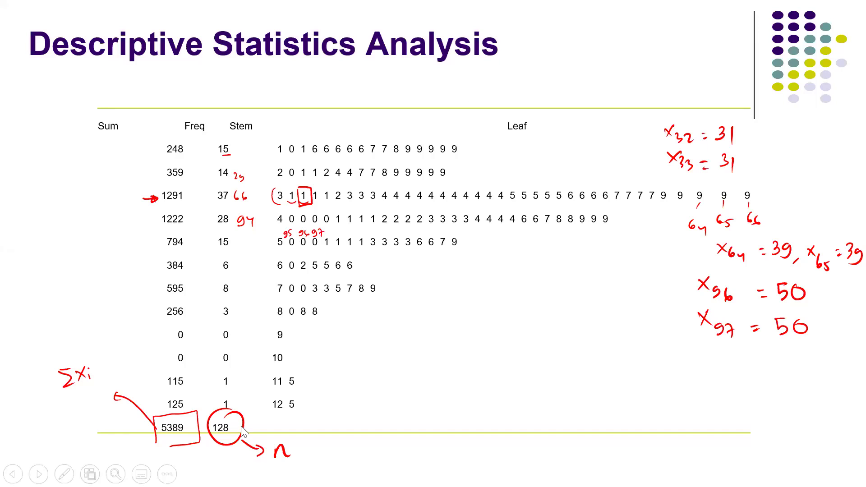
Step: Switch to the PowerPoint slide show, end it and keep the ink annotations
click(167, 473)
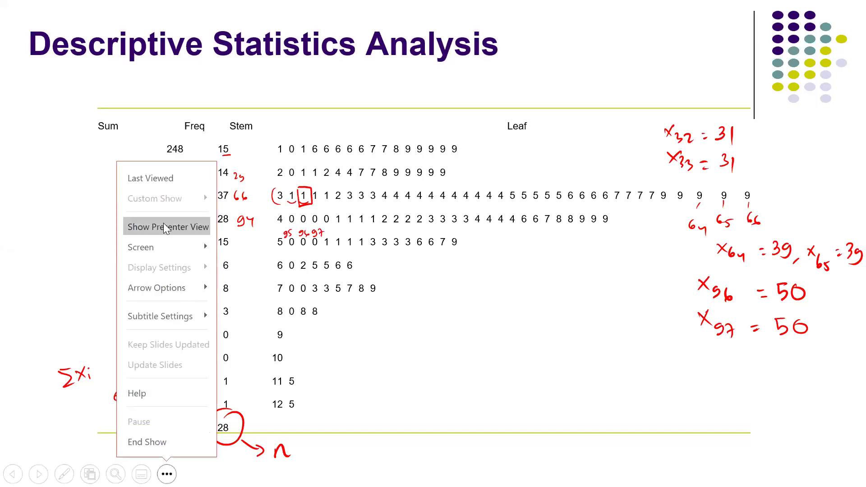
click(162, 442)
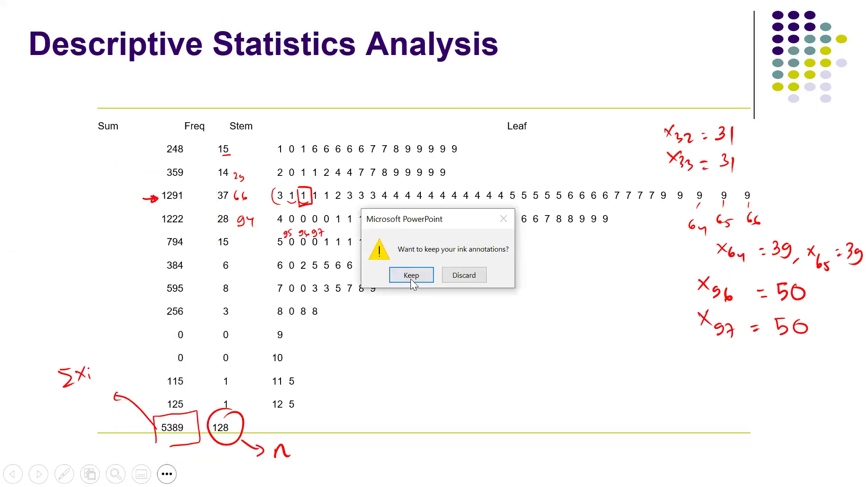
click(411, 276)
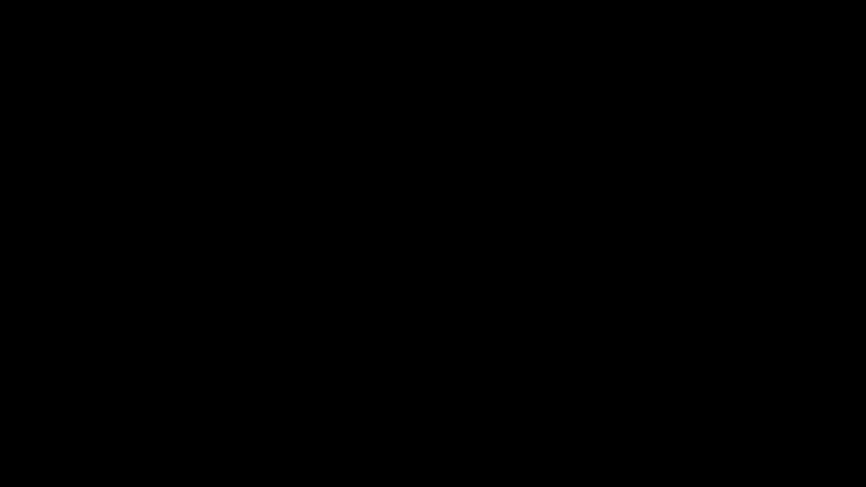